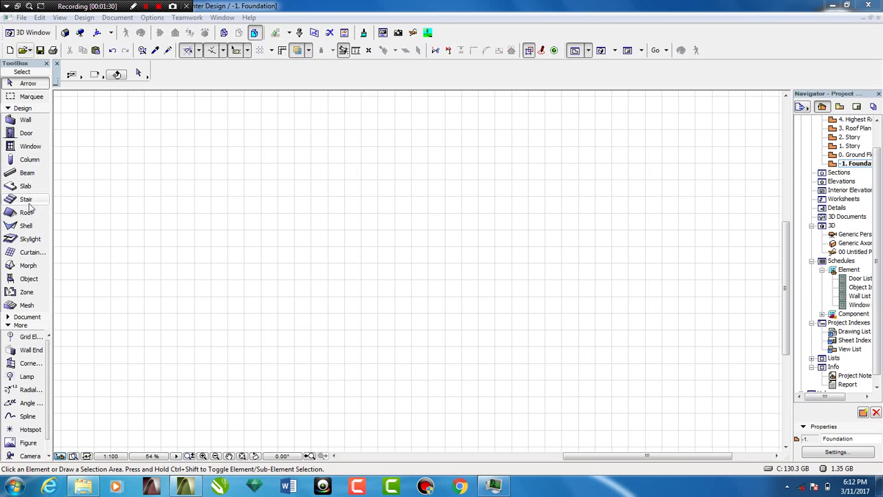
{"action": "left_click", "coordinate": [34, 318]}
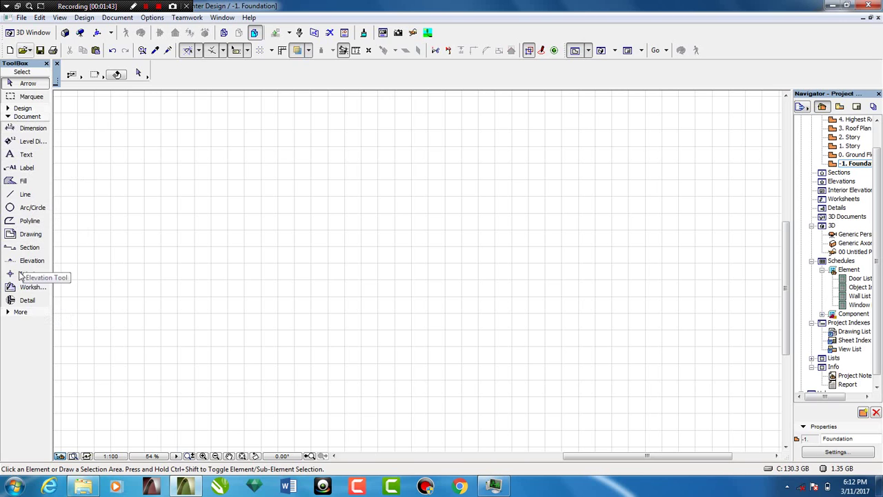
{"action": "left_click", "coordinate": [18, 315]}
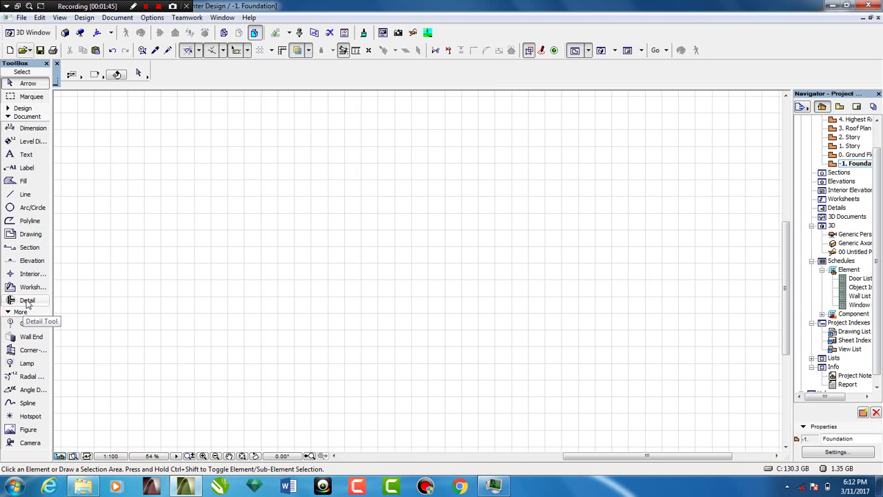
{"action": "left_click", "coordinate": [38, 117]}
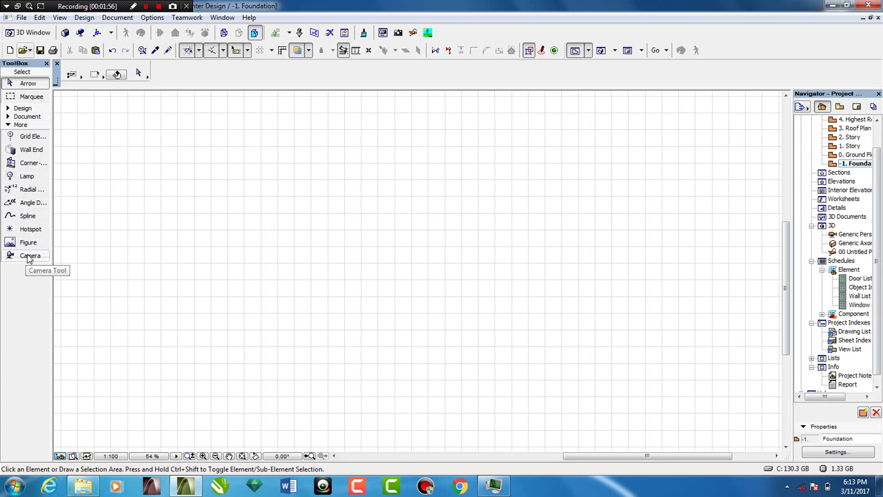
{"action": "left_click", "coordinate": [23, 109]}
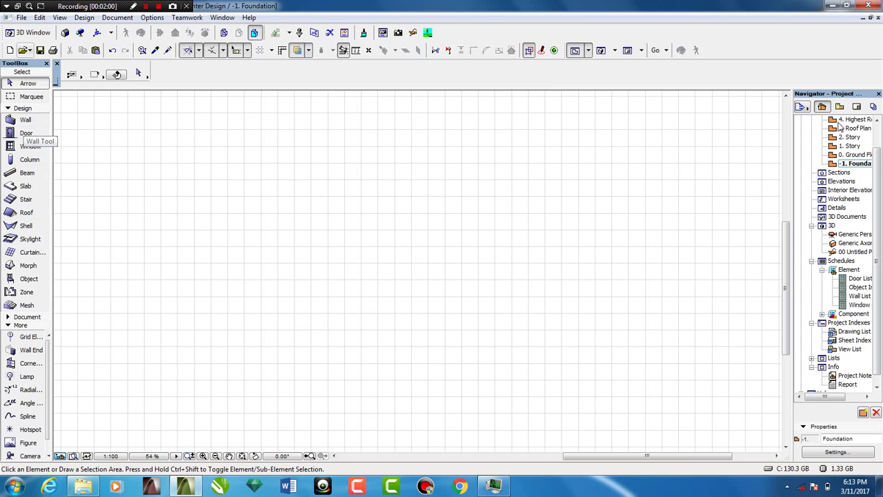
{"action": "left_click", "coordinate": [847, 155]}
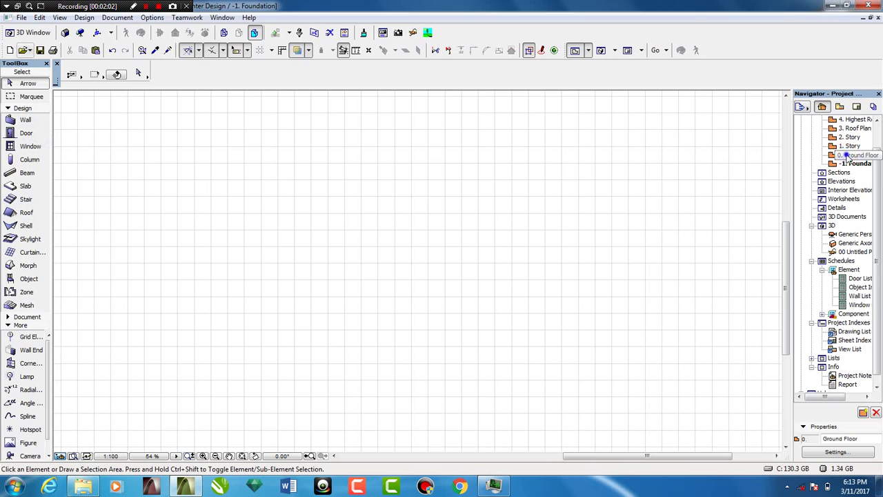
{"action": "right_click", "coordinate": [847, 156]}
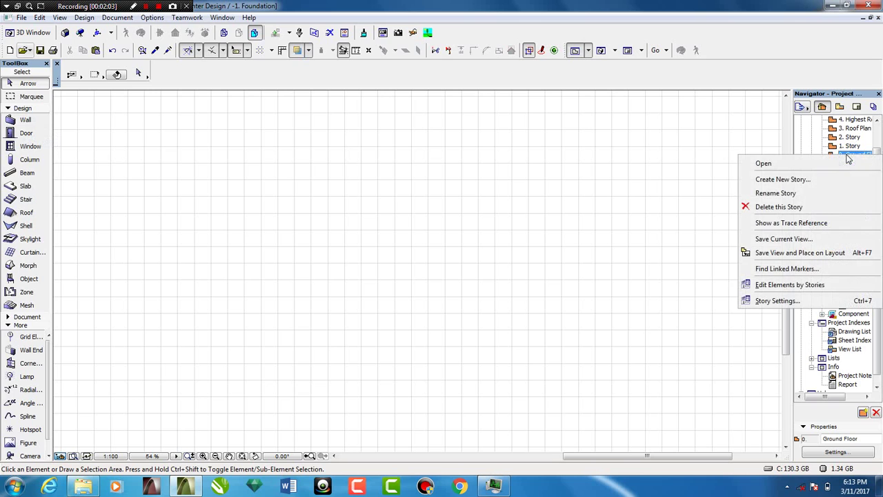
{"action": "left_click", "coordinate": [820, 183]}
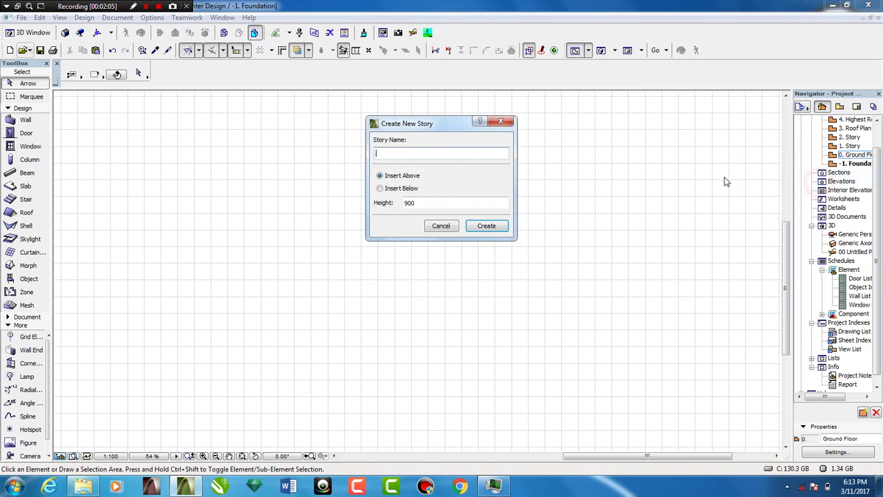
{"action": "left_click", "coordinate": [381, 187]}
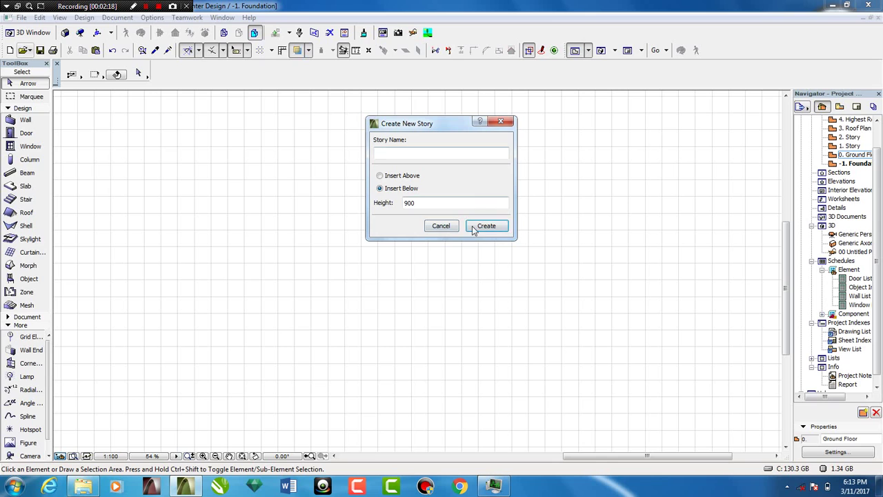
{"action": "left_click", "coordinate": [502, 121]}
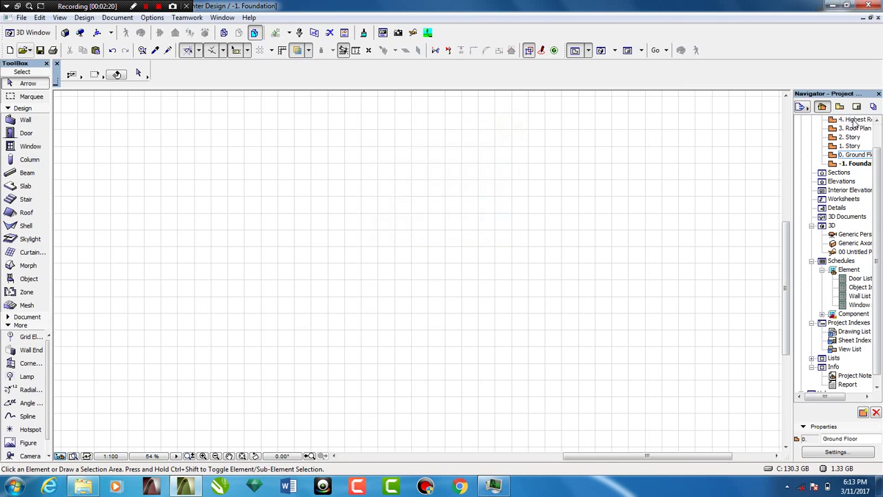
- Draw a horizontal wall 15000 long on the Foundation story as the lower side of the outline
{"action": "left_click", "coordinate": [859, 164]}
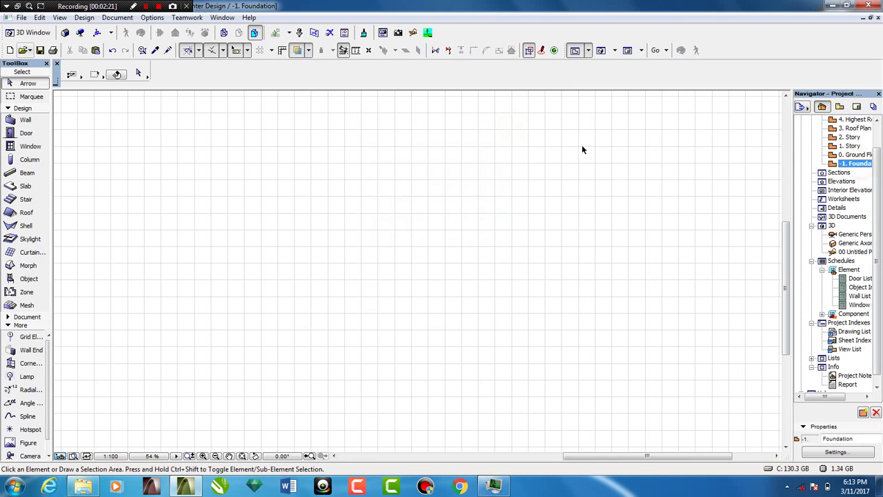
{"action": "left_click", "coordinate": [24, 121]}
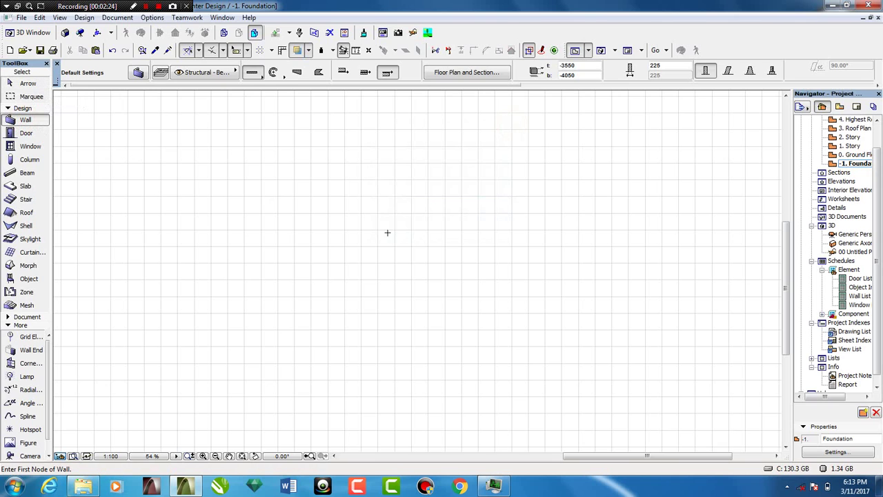
{"action": "scroll", "coordinate": [341, 277], "scroll_direction": "up", "scroll_amount": 3}
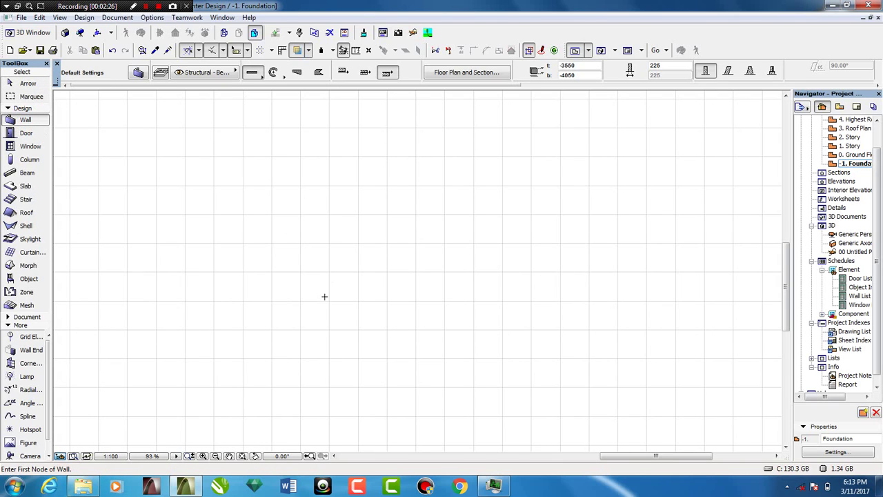
{"action": "left_click", "coordinate": [333, 301]}
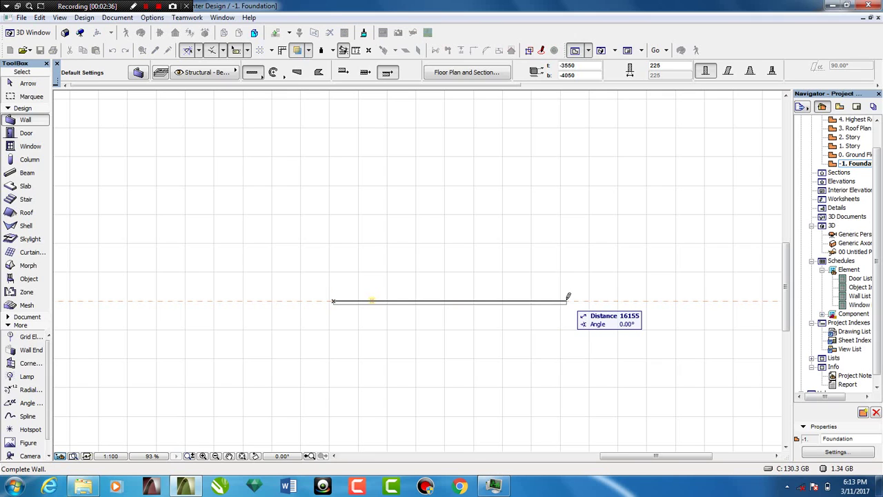
{"action": "type", "text": "1500"}
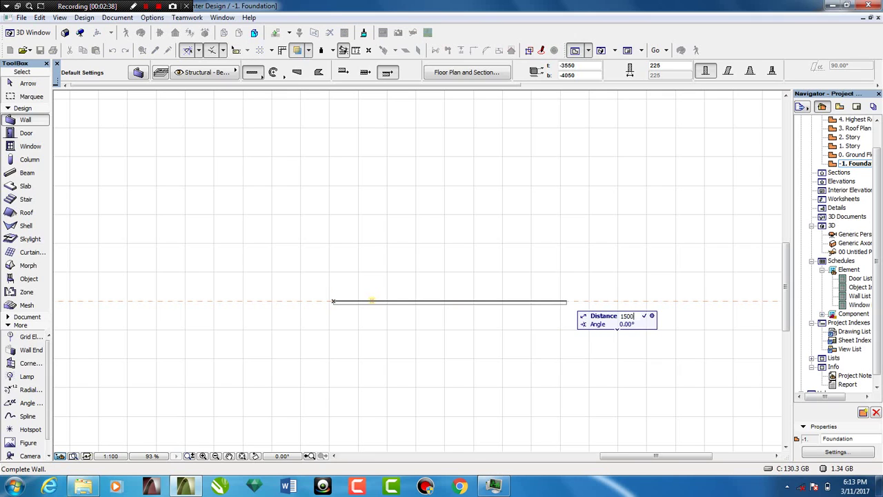
{"action": "type", "text": "0"}
{"action": "key", "text": "Return"}
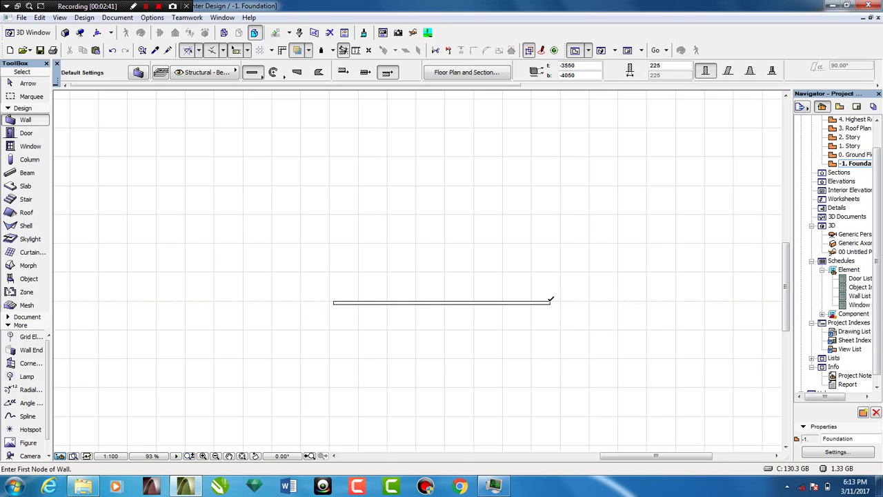
- Draw a vertical wall 30000 long upward from the right end of the horizontal wall
{"action": "left_click", "coordinate": [550, 300]}
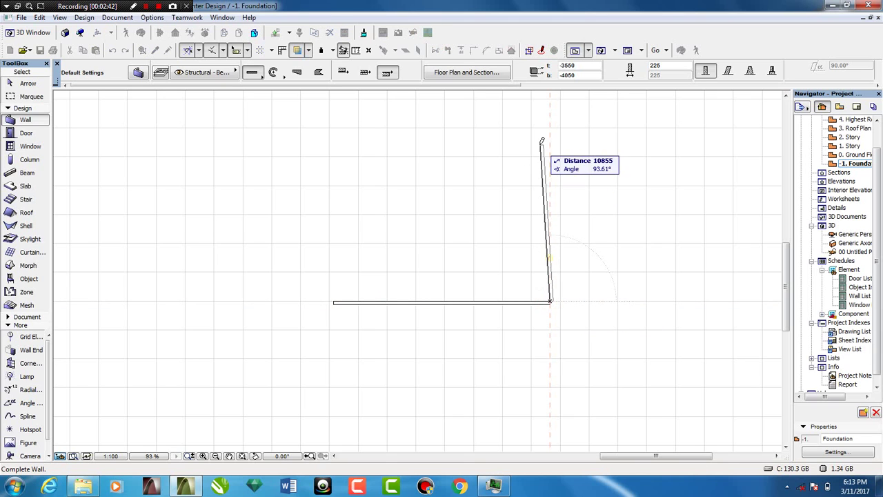
{"action": "middle_click_drag", "start_coordinate": [523, 173], "coordinate": [455, 273]}
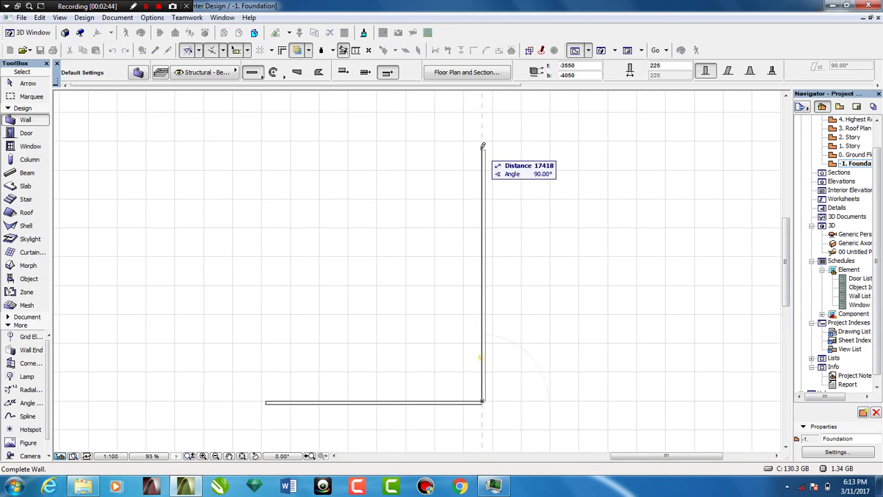
{"action": "type", "text": "30000"}
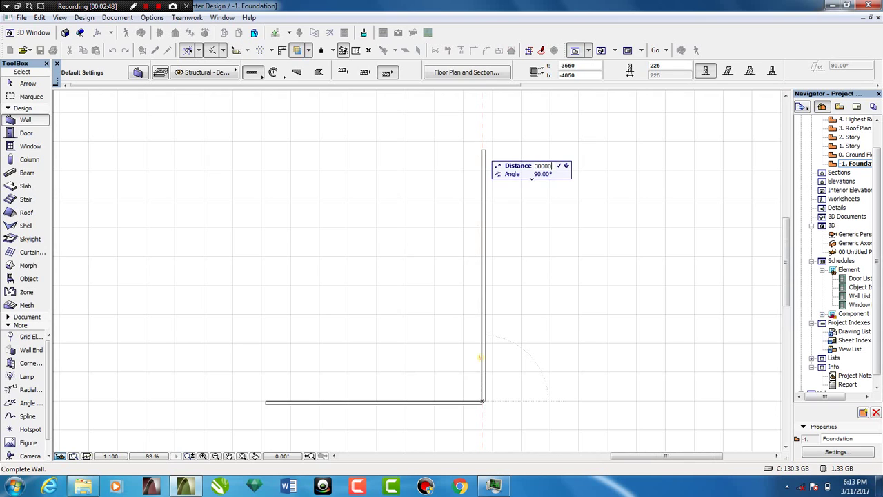
{"action": "key", "text": "Return"}
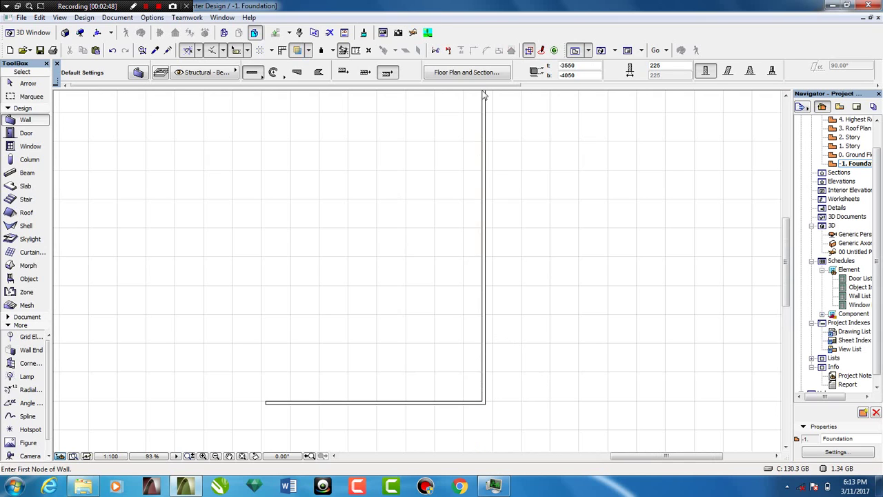
- Close the rectangular outline with an upper wall matching the lower one's length and a left wall joining their free ends
{"action": "scroll", "coordinate": [490, 252], "scroll_direction": "down", "scroll_amount": 3}
{"action": "middle_click_drag", "start_coordinate": [493, 193], "coordinate": [473, 263]}
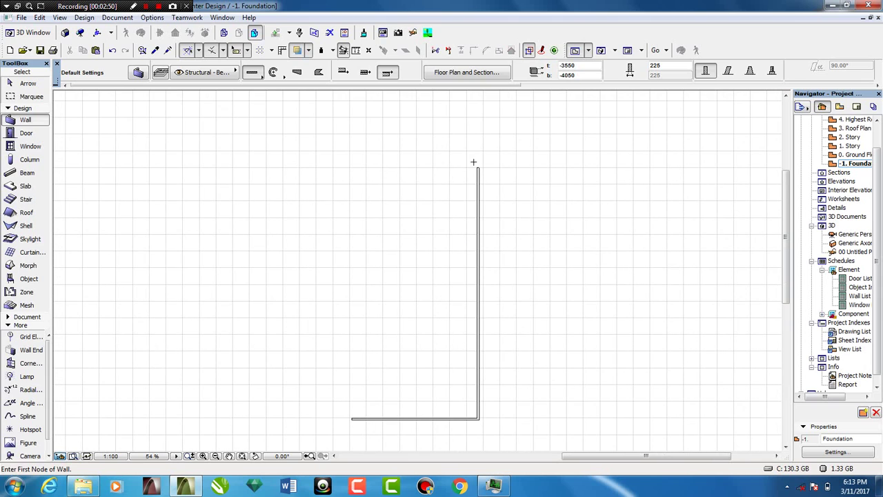
{"action": "left_click", "coordinate": [477, 166]}
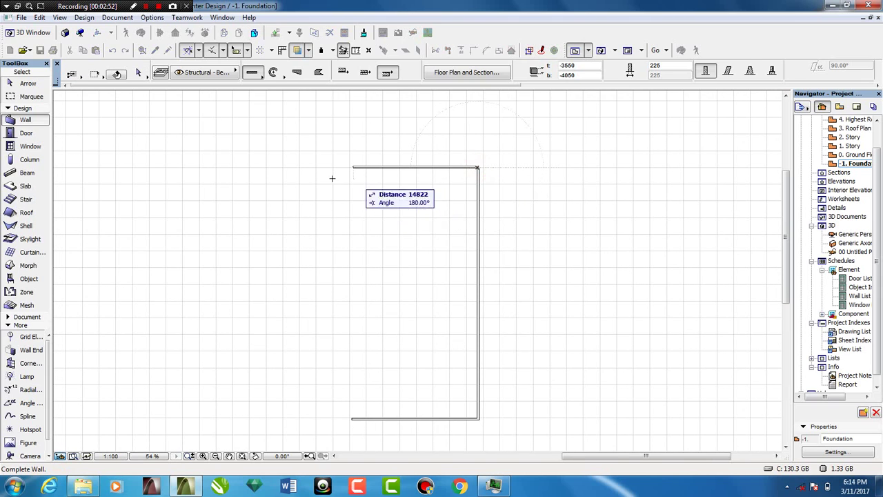
{"action": "left_click", "coordinate": [353, 415]}
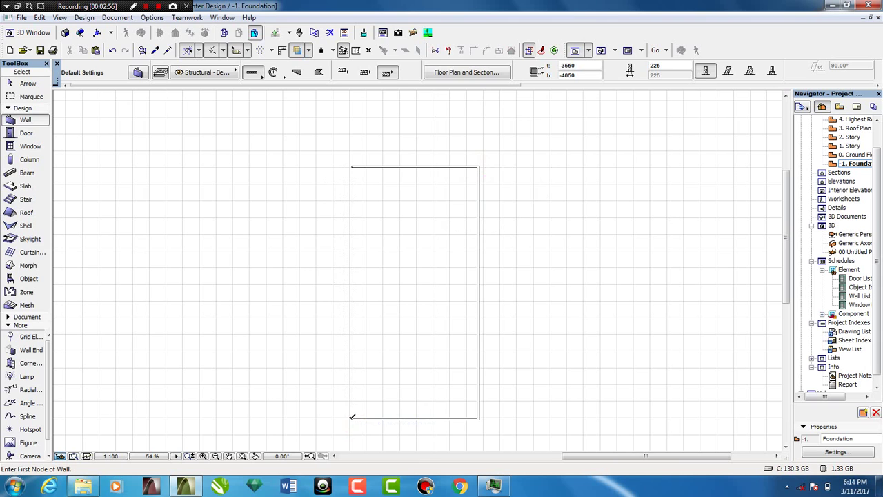
{"action": "left_click", "coordinate": [352, 416]}
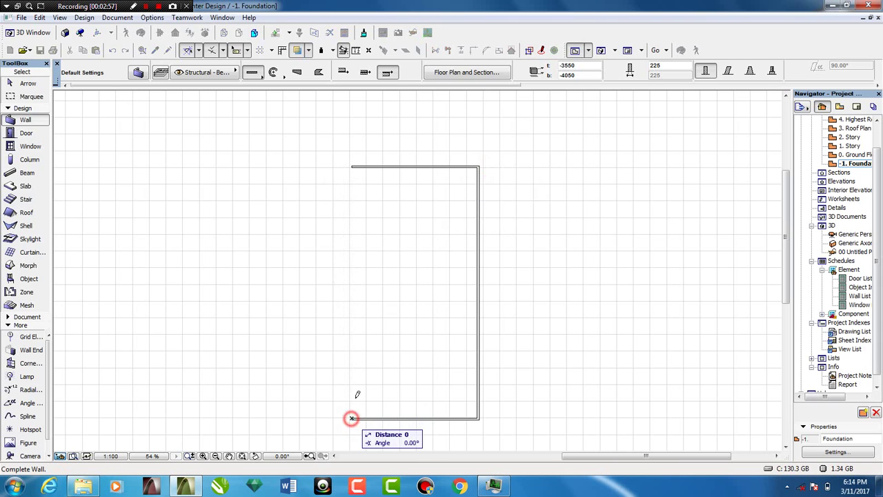
{"action": "left_click", "coordinate": [355, 164]}
- Set the top elevation of all four walls to 0 and their bottom elevation to -900
{"action": "scroll", "coordinate": [427, 173], "scroll_direction": "down", "scroll_amount": 3}
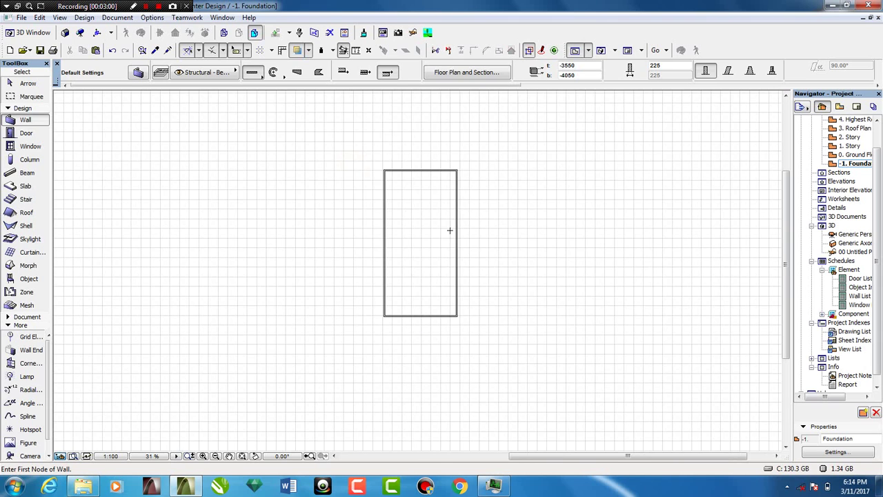
{"action": "scroll", "coordinate": [462, 212], "scroll_direction": "up", "scroll_amount": 3}
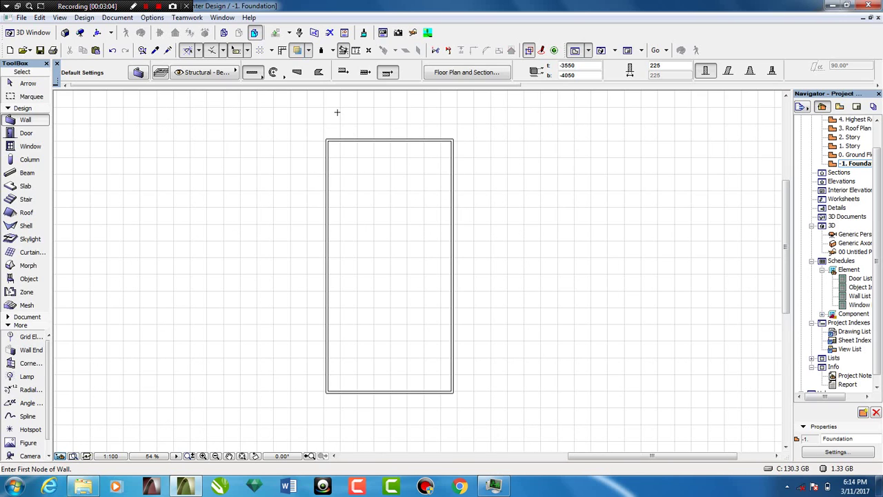
{"action": "key", "text": "ctrl+a"}
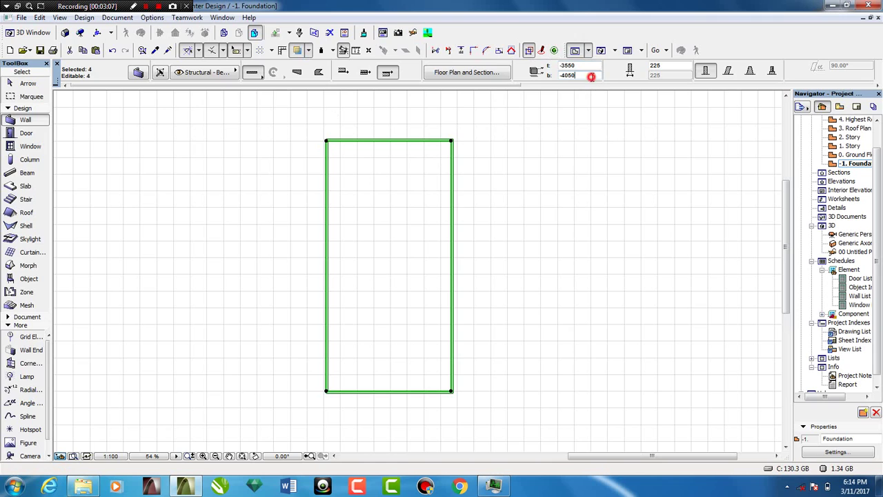
{"action": "left_click", "coordinate": [587, 74]}
{"action": "type", "text": "0"}
{"action": "key", "text": "Return"}
{"action": "left_click_drag", "start_coordinate": [586, 75], "coordinate": [433, 83]}
{"action": "type", "text": "-900"}
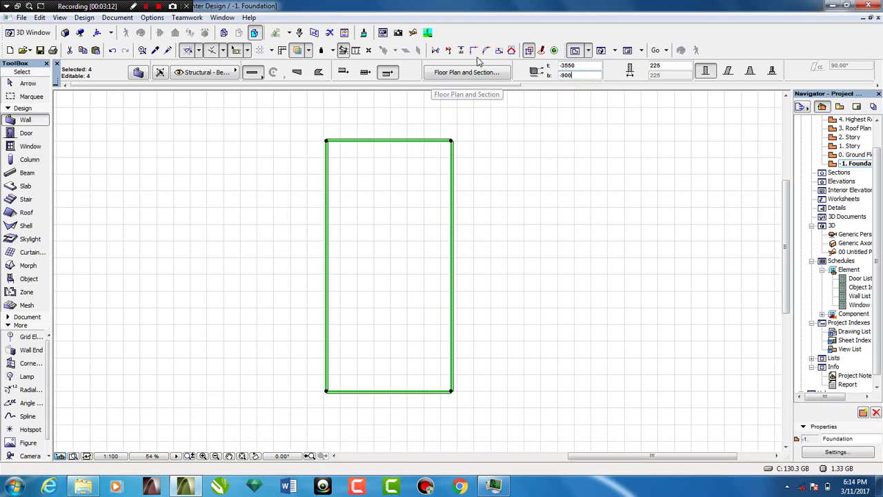
{"action": "left_click_drag", "start_coordinate": [584, 64], "coordinate": [527, 73]}
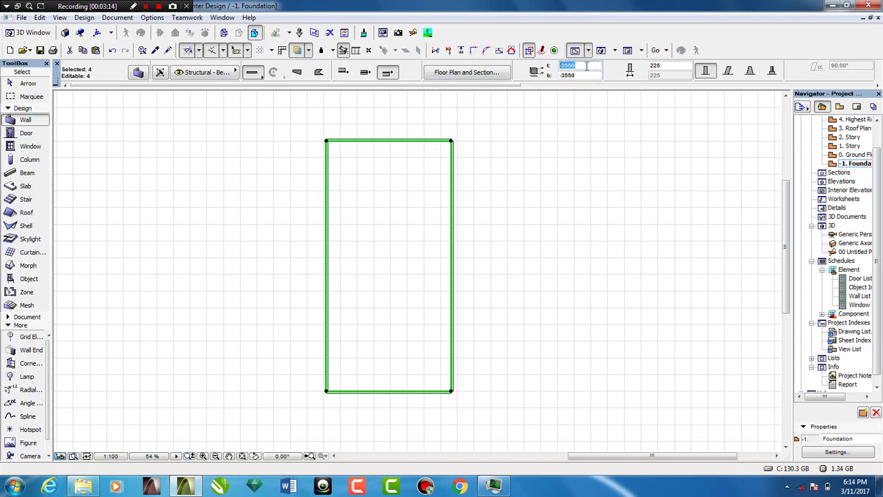
{"action": "type", "text": "0"}
{"action": "left_click_drag", "start_coordinate": [581, 76], "coordinate": [467, 58]}
{"action": "type", "text": "-900"}
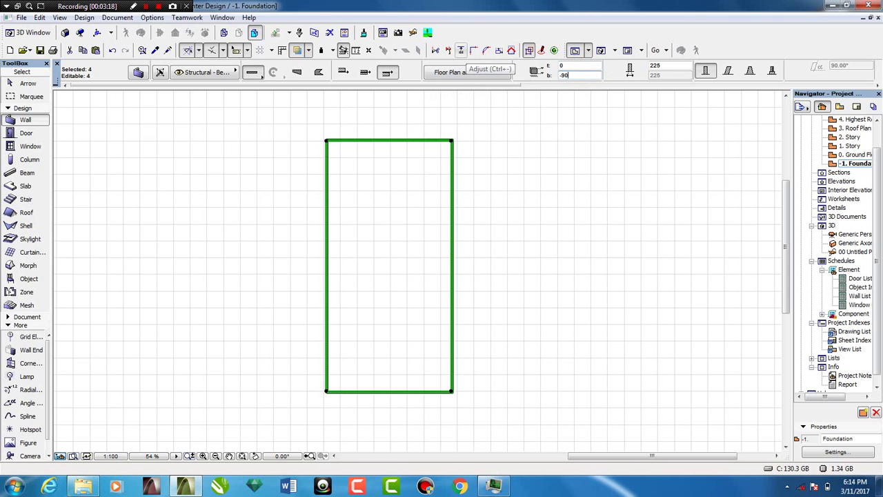
{"action": "left_click", "coordinate": [497, 138]}
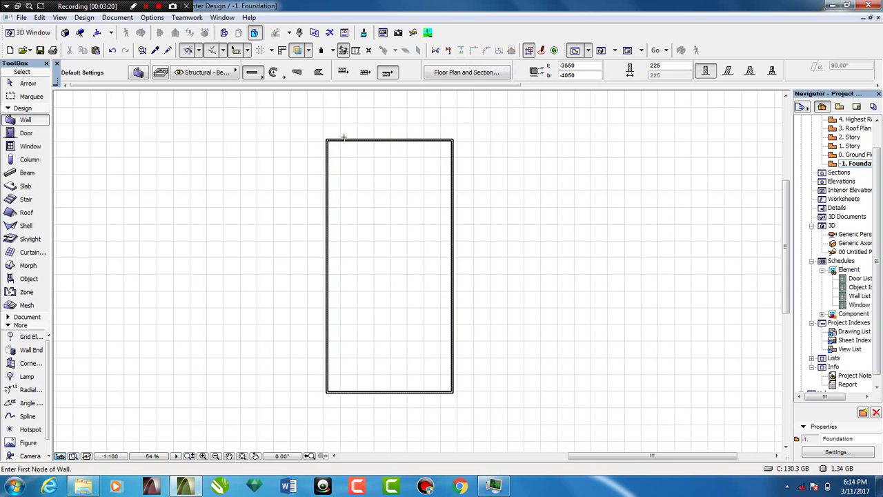
- Draw a wall 3000 long perpendicular outward from the lower wall's outer face, using the existing walls' settings
{"action": "scroll", "coordinate": [389, 136], "scroll_direction": "up", "scroll_amount": 2}
{"action": "scroll", "coordinate": [426, 113], "scroll_direction": "down", "scroll_amount": 2}
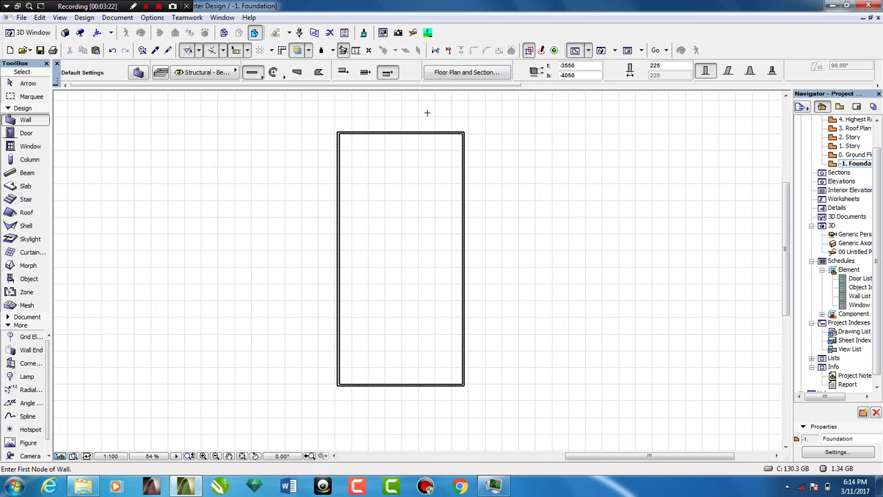
{"action": "scroll", "coordinate": [384, 406], "scroll_direction": "up", "scroll_amount": 7}
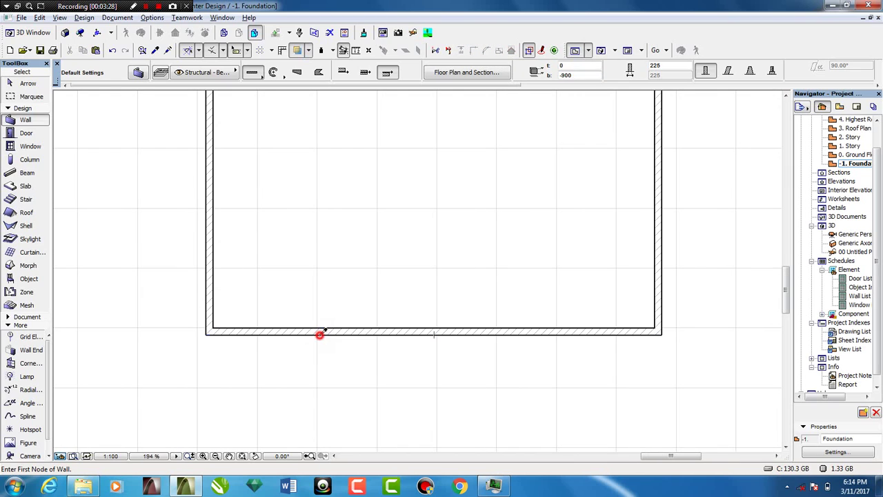
{"action": "left_click", "coordinate": [318, 336]}
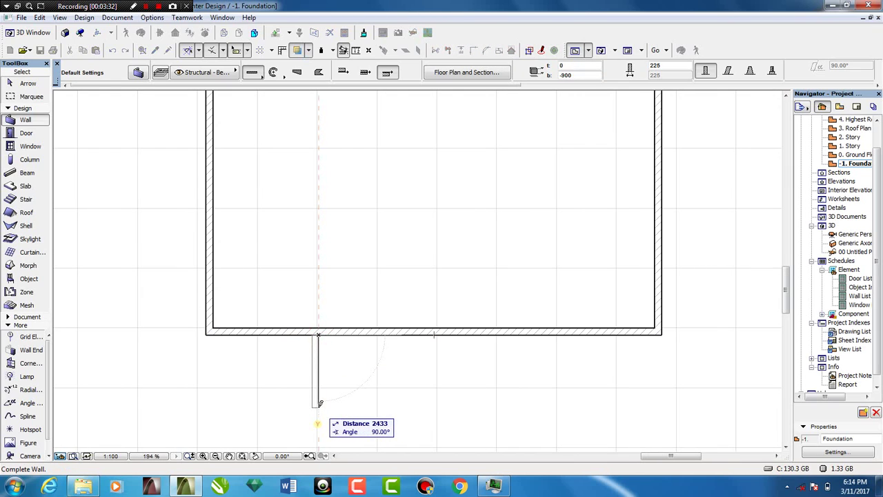
{"action": "type", "text": "3"}
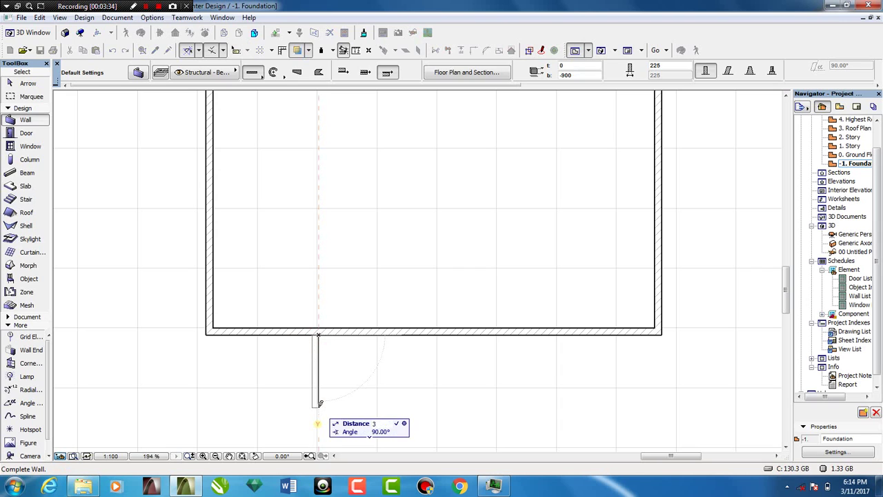
{"action": "type", "text": "000"}
{"action": "key", "text": "Return"}
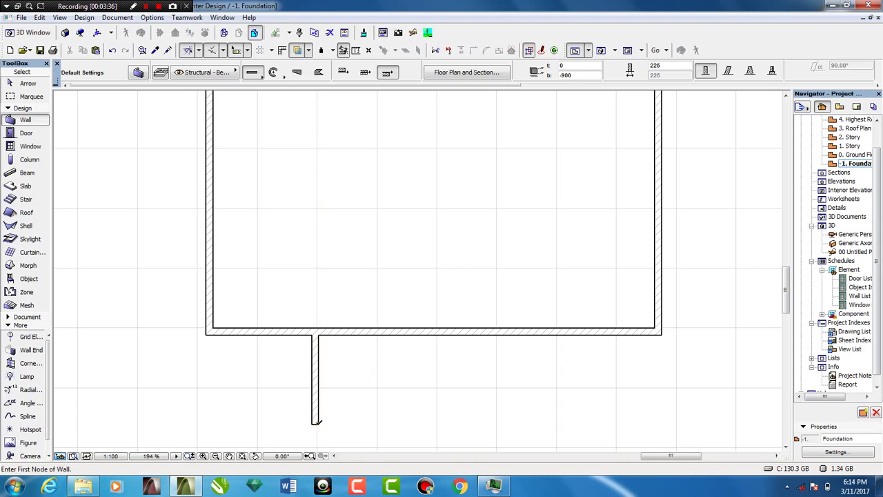
- Draw a 6000 long wall from the projection wall's free end and close the projection with a wall back to the lower outline wall
{"action": "left_click", "coordinate": [316, 422]}
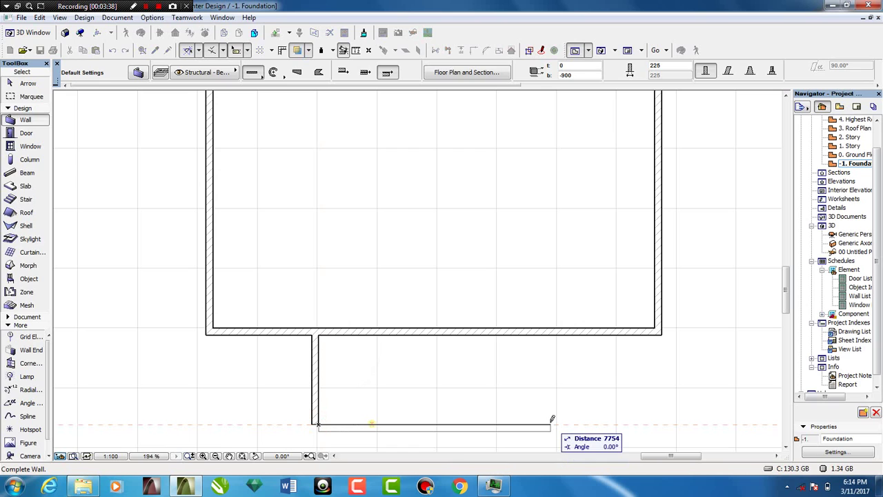
{"action": "type", "text": "6000"}
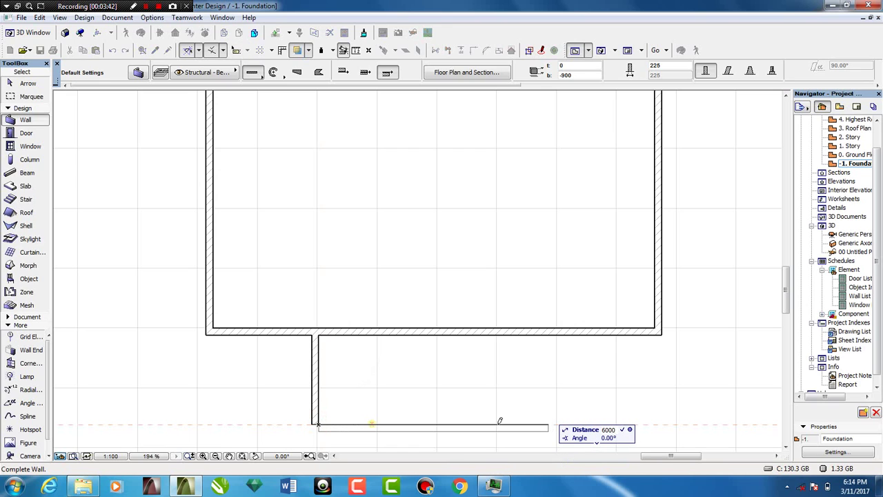
{"action": "key", "text": "Return"}
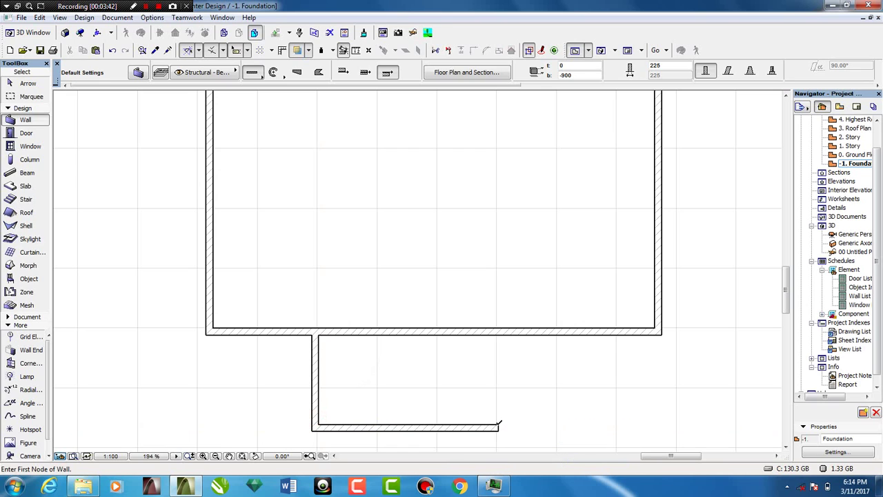
{"action": "left_click", "coordinate": [498, 424]}
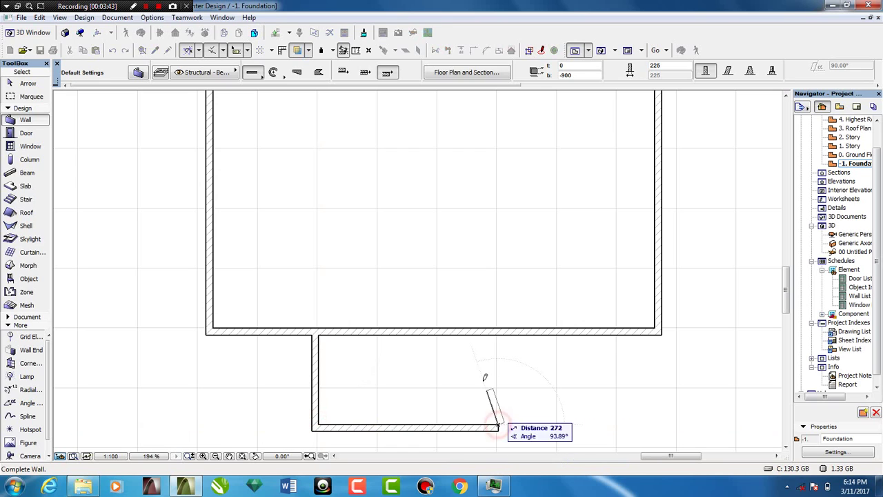
{"action": "left_click", "coordinate": [496, 330]}
{"action": "scroll", "coordinate": [364, 376], "scroll_direction": "down", "scroll_amount": 3}
{"action": "scroll", "coordinate": [365, 376], "scroll_direction": "down", "scroll_amount": 2}
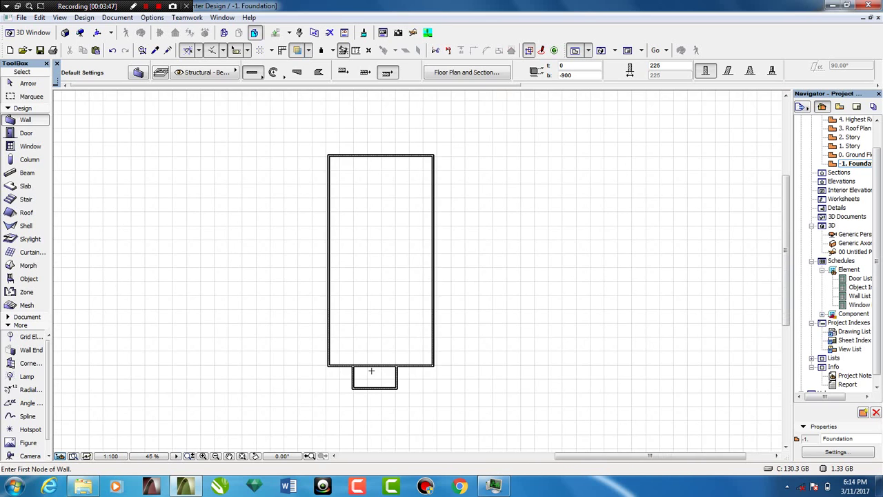
{"action": "scroll", "coordinate": [313, 390], "scroll_direction": "up", "scroll_amount": 4}
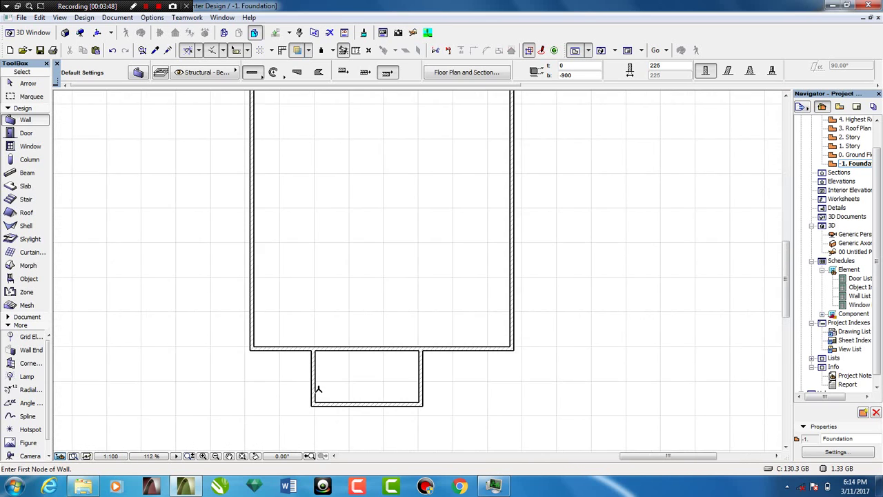
- Open the Ground Floor story and toggle the trace reference off and back on to compare the plan with the foundation outline
{"action": "double_click", "coordinate": [855, 154]}
{"action": "scroll", "coordinate": [323, 387], "scroll_direction": "down", "scroll_amount": 1}
{"action": "scroll", "coordinate": [322, 387], "scroll_direction": "down", "scroll_amount": 3}
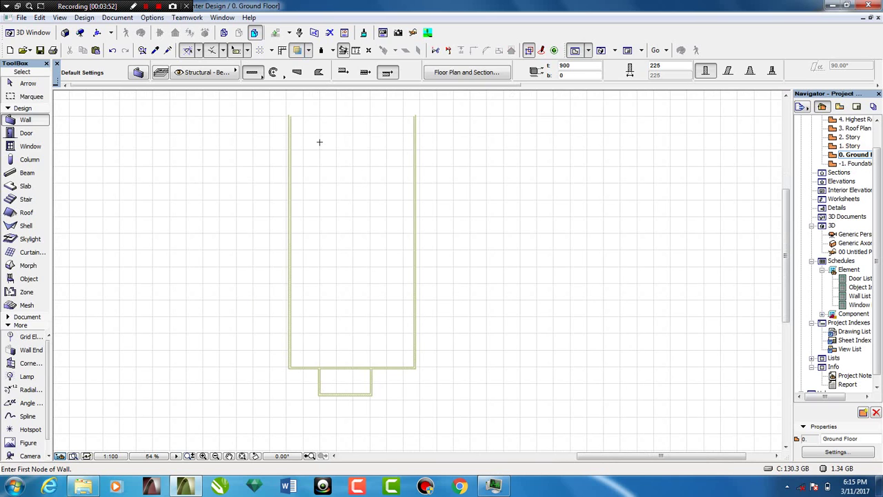
{"action": "left_click", "coordinate": [297, 51]}
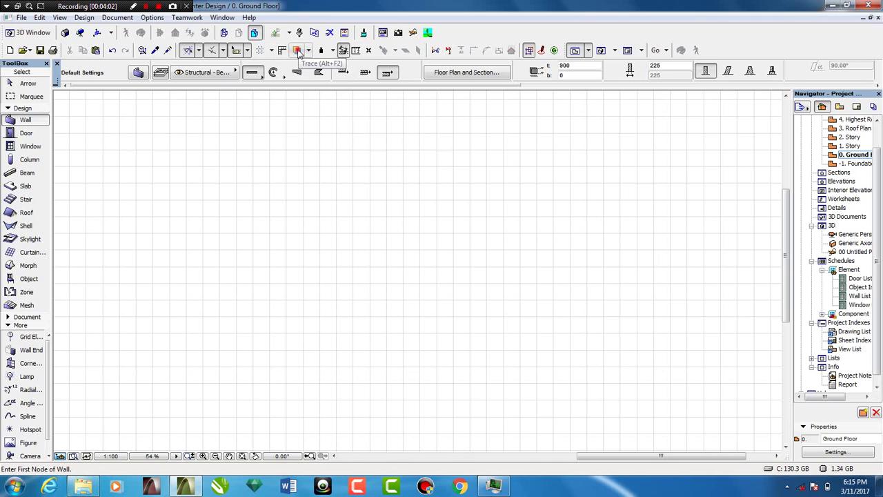
{"action": "left_click", "coordinate": [297, 51]}
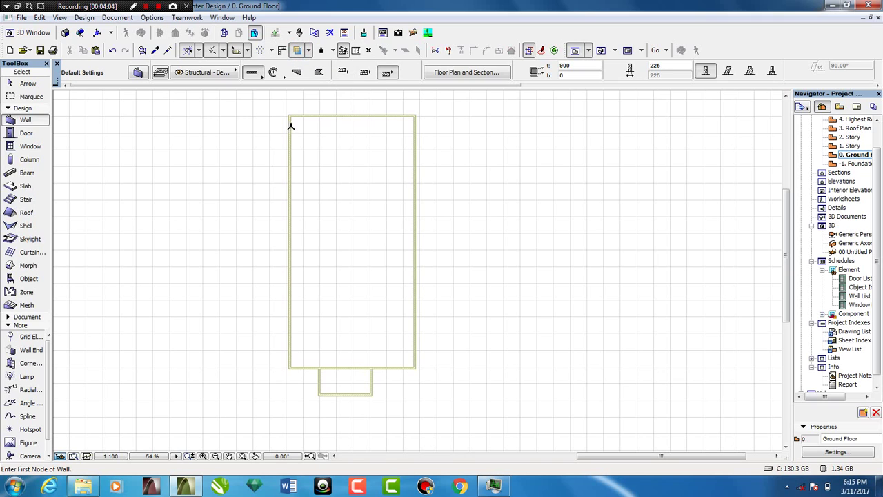
- Set the wall's top elevation to 3500 and draw a Ground Floor wall over the full length of the traced upper foundation wall
{"action": "left_click", "coordinate": [584, 65]}
{"action": "type", "text": "35"}
{"action": "scroll", "coordinate": [310, 105], "scroll_direction": "up", "scroll_amount": 4}
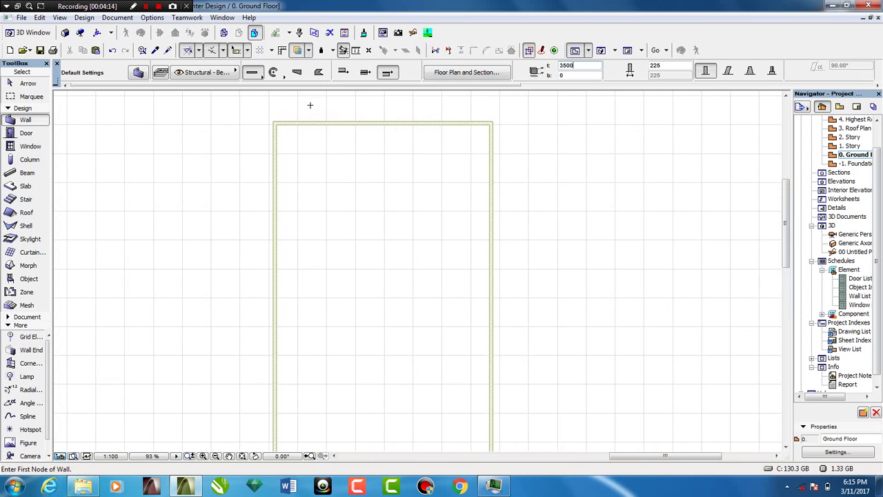
{"action": "left_click", "coordinate": [267, 127]}
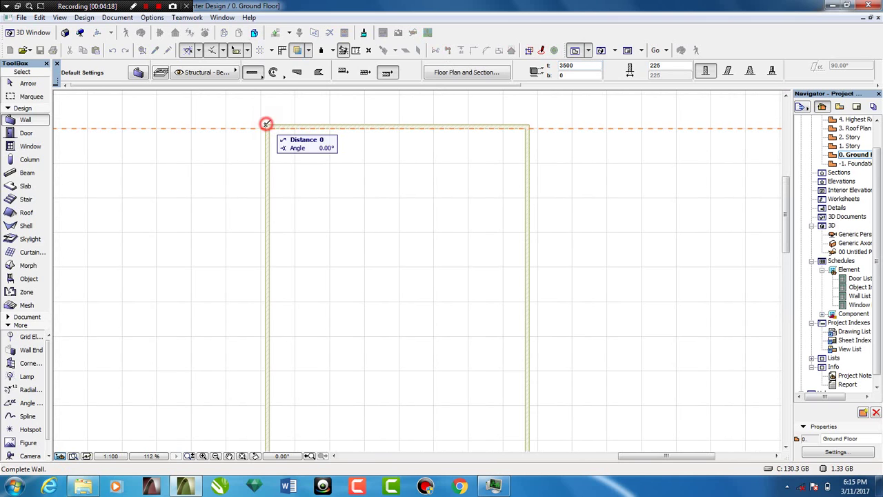
{"action": "left_click", "coordinate": [526, 124]}
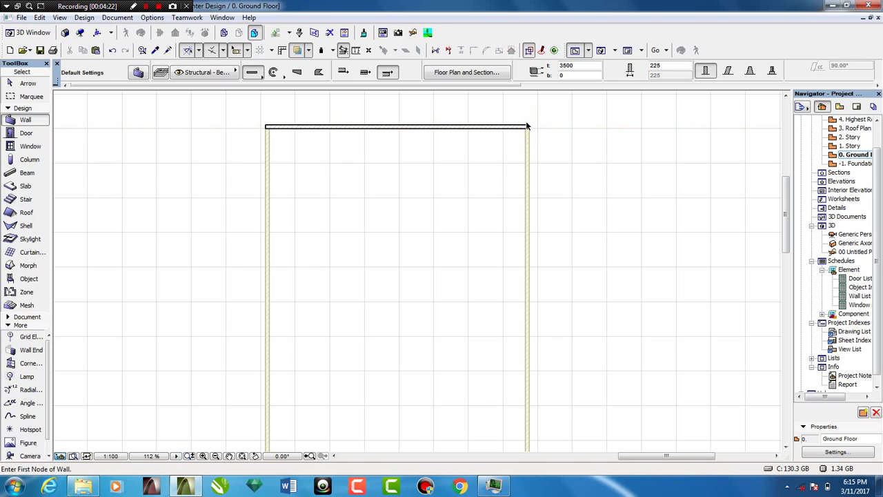
- Draw the right and lower Ground Floor walls over the traced foundation outline, running from corner to corner
{"action": "left_click", "coordinate": [529, 128]}
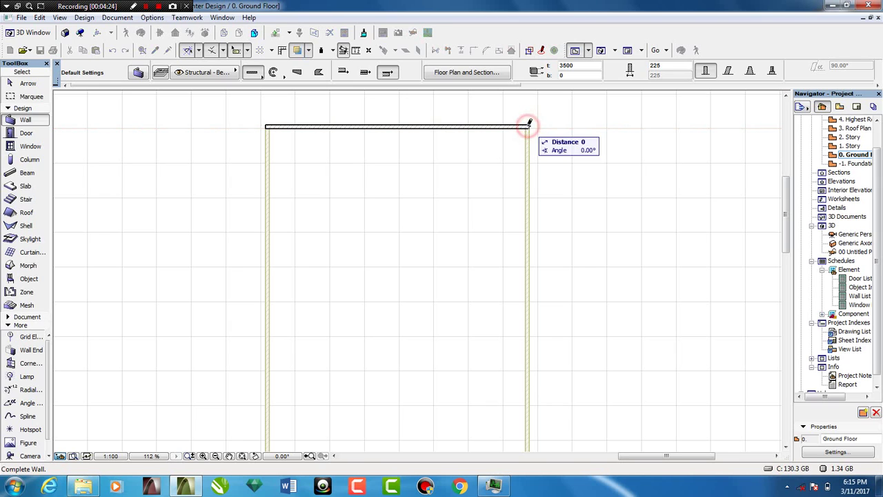
{"action": "scroll", "coordinate": [522, 181], "scroll_direction": "down", "scroll_amount": 3}
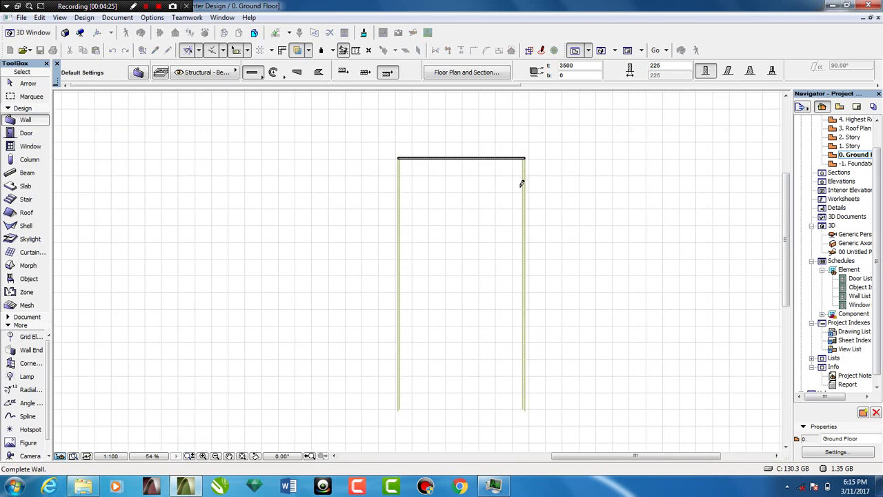
{"action": "left_click", "coordinate": [526, 411]}
{"action": "scroll", "coordinate": [526, 410], "scroll_direction": "up", "scroll_amount": 4}
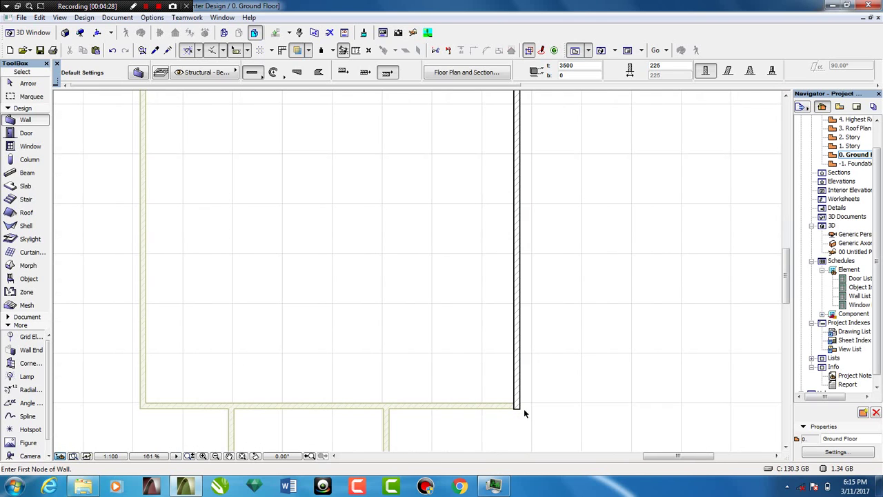
{"action": "left_click", "coordinate": [520, 405]}
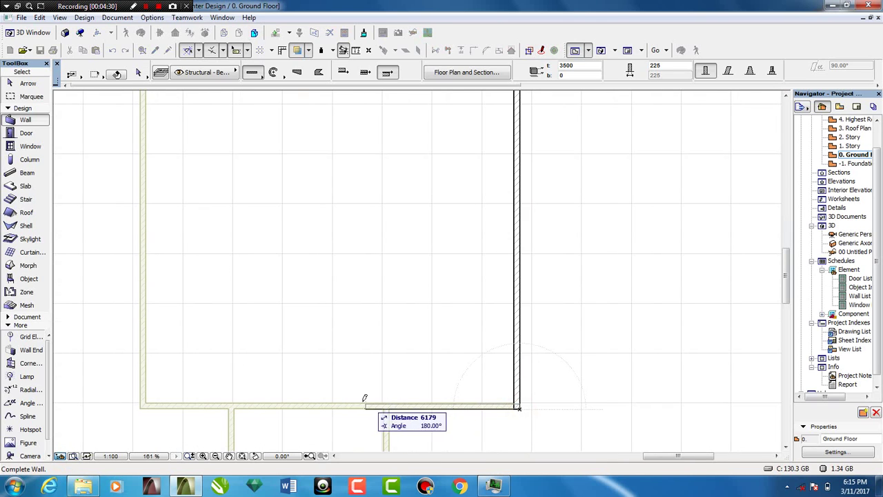
{"action": "left_click", "coordinate": [142, 405]}
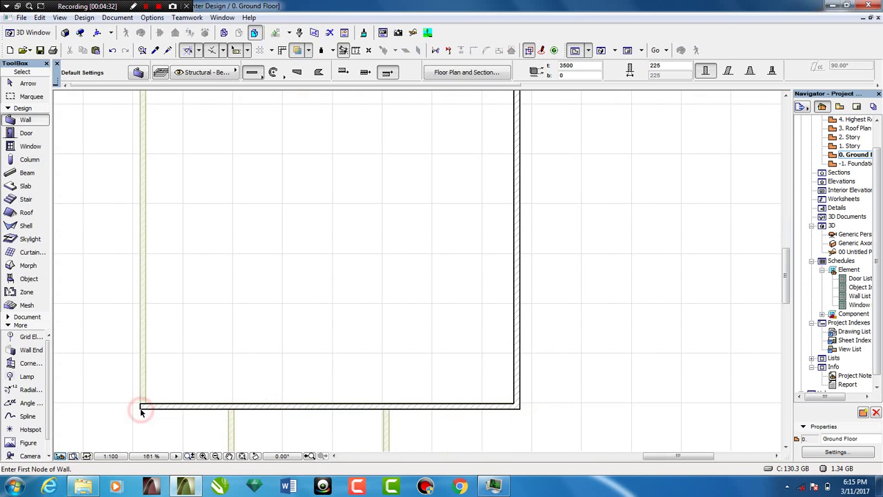
- Close the Ground Floor rectangle with a left wall from the lower-left corner to the upper-left corner
{"action": "left_click", "coordinate": [142, 406]}
{"action": "scroll", "coordinate": [160, 358], "scroll_direction": "down", "scroll_amount": 4}
{"action": "scroll", "coordinate": [159, 128], "scroll_direction": "up", "scroll_amount": 6}
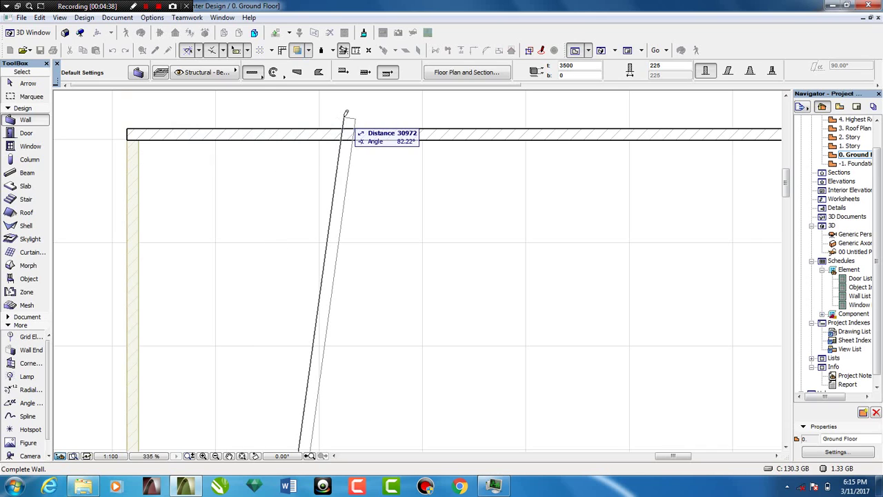
{"action": "left_click", "coordinate": [129, 129]}
{"action": "scroll", "coordinate": [261, 136], "scroll_direction": "down", "scroll_amount": 10}
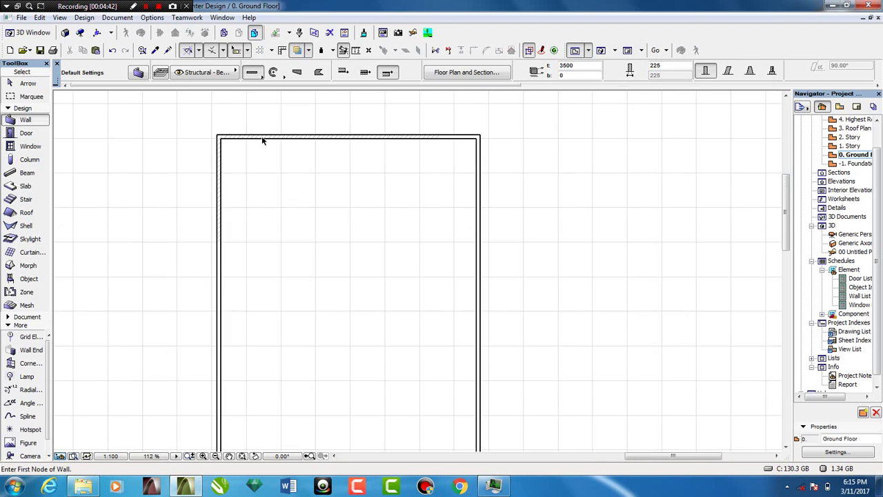
{"action": "scroll", "coordinate": [294, 349], "scroll_direction": "up", "scroll_amount": 3}
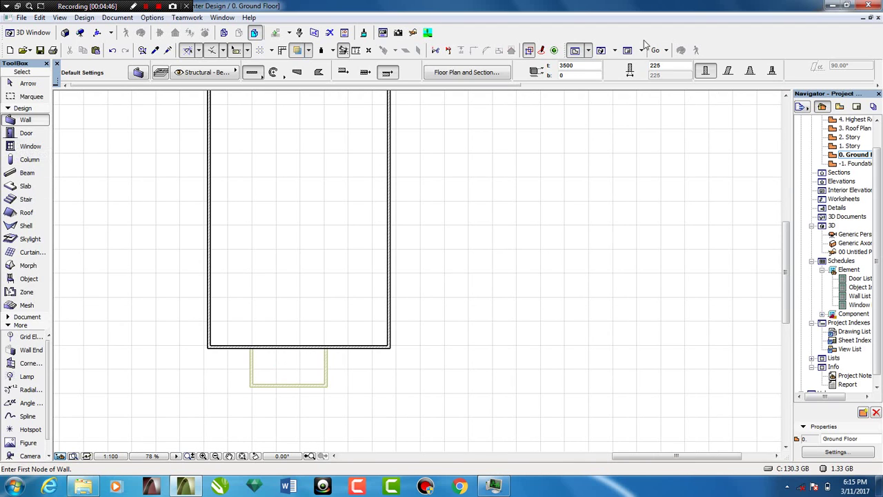
- Select all walls in the 3D view and set their surface material to Brick-White
{"action": "left_click", "coordinate": [602, 49]}
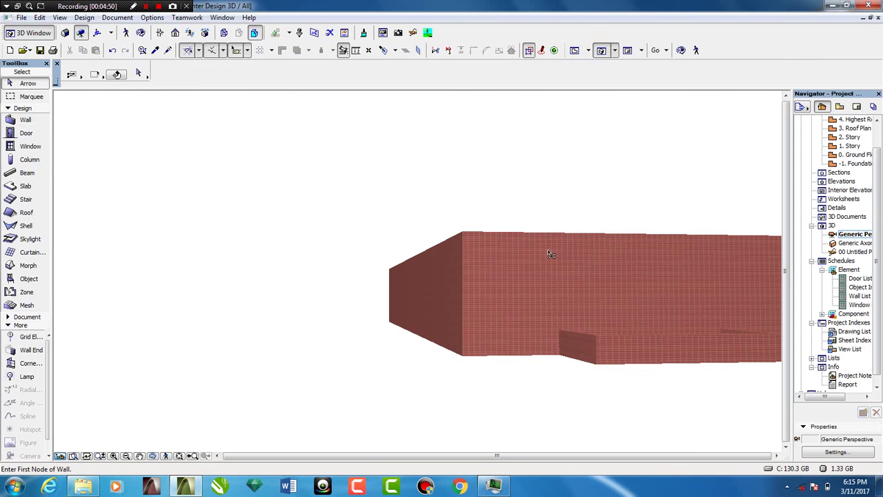
{"action": "key", "text": "ctrl+a"}
{"action": "left_click", "coordinate": [137, 74]}
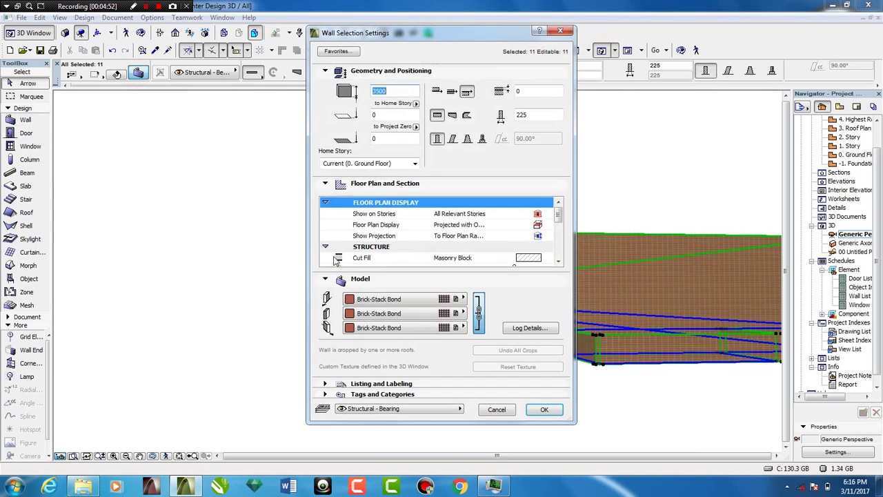
{"action": "left_click", "coordinate": [418, 298]}
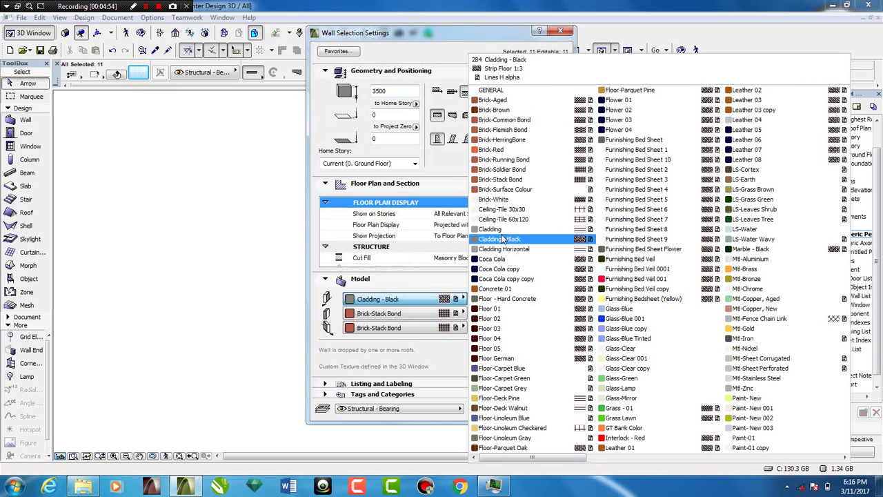
{"action": "left_click", "coordinate": [493, 199]}
{"action": "left_click", "coordinate": [544, 408]}
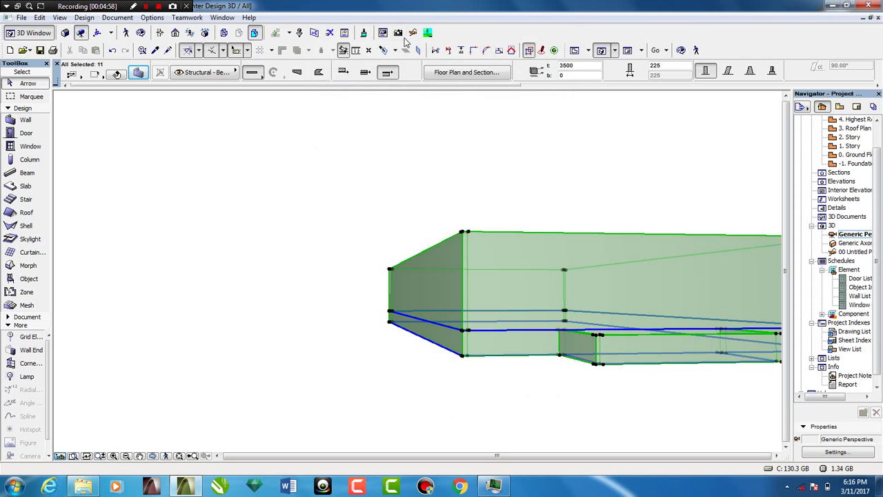
- Set the material preview for Brick-Stack Bond to LightWorks Rendering Engine and clear the wall selection
{"action": "left_click", "coordinate": [381, 33]}
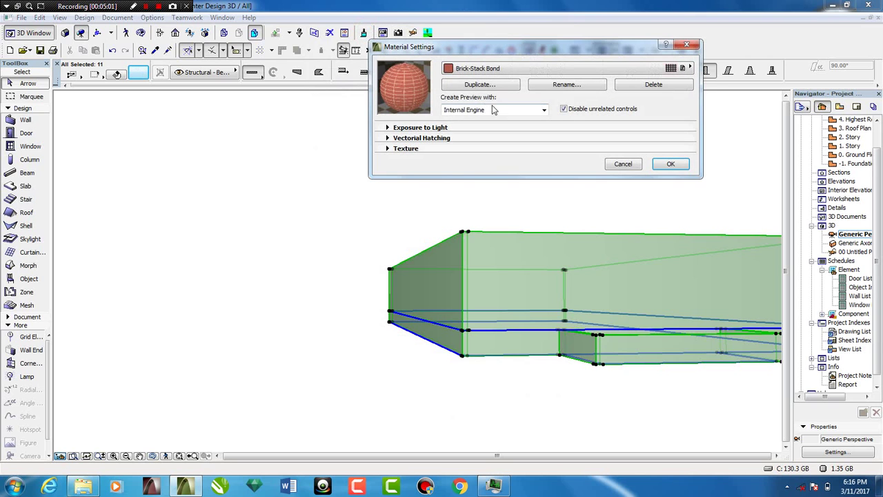
{"action": "left_click", "coordinate": [493, 110]}
{"action": "left_click", "coordinate": [491, 130]}
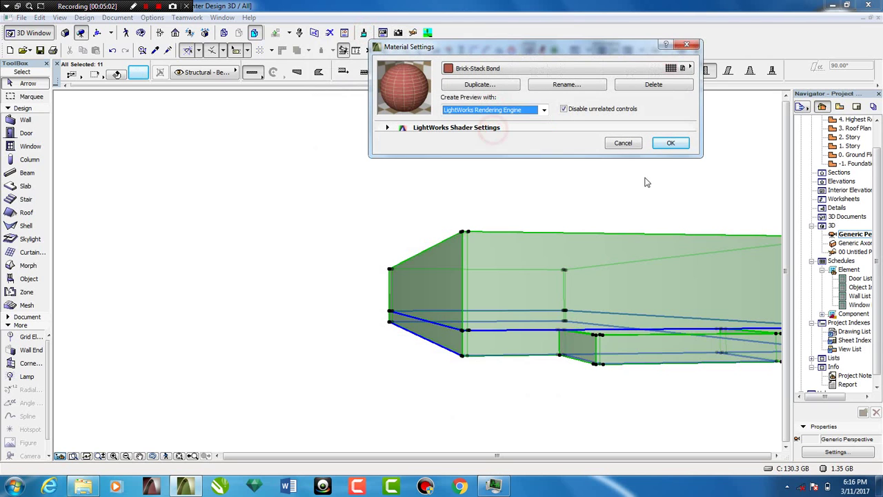
{"action": "left_click", "coordinate": [681, 146]}
{"action": "key", "text": "Escape"}
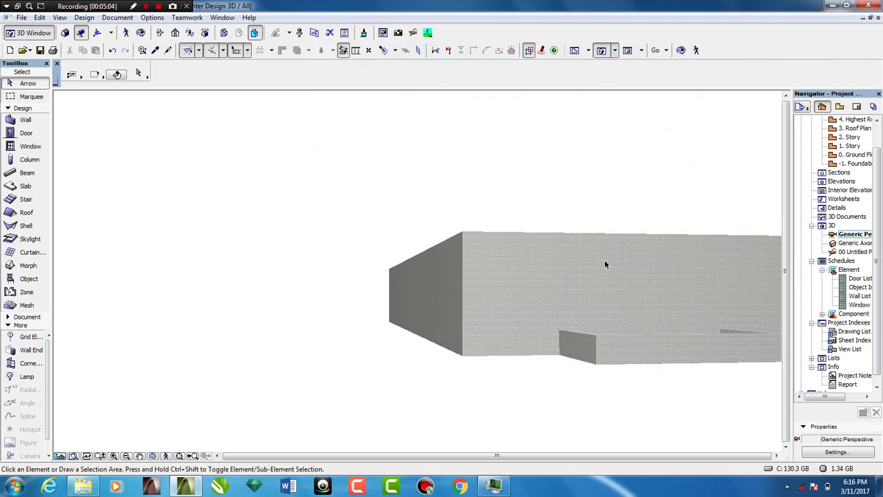
{"action": "key", "text": "o"}
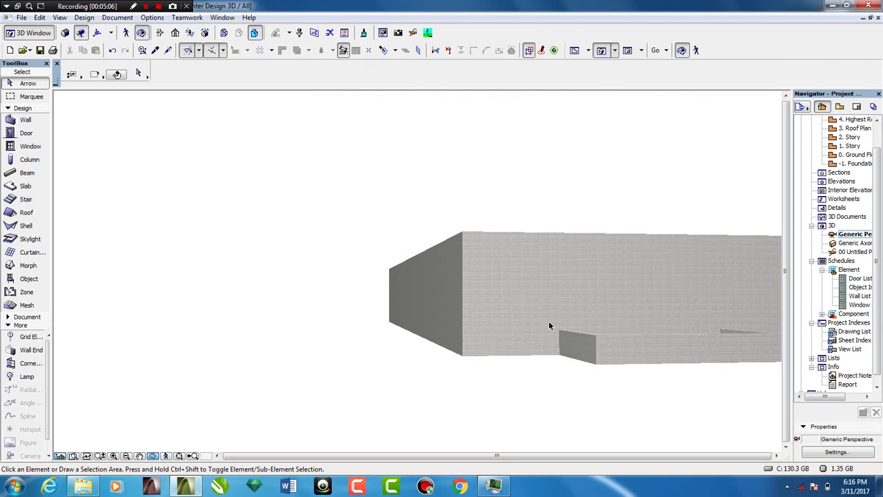
{"action": "key", "text": "Escape"}
- On the Foundation story's floor plan, draw a rectangular mesh outward from the outline's upper-left corner and set its top elevation to 0
{"action": "left_click", "coordinate": [574, 49]}
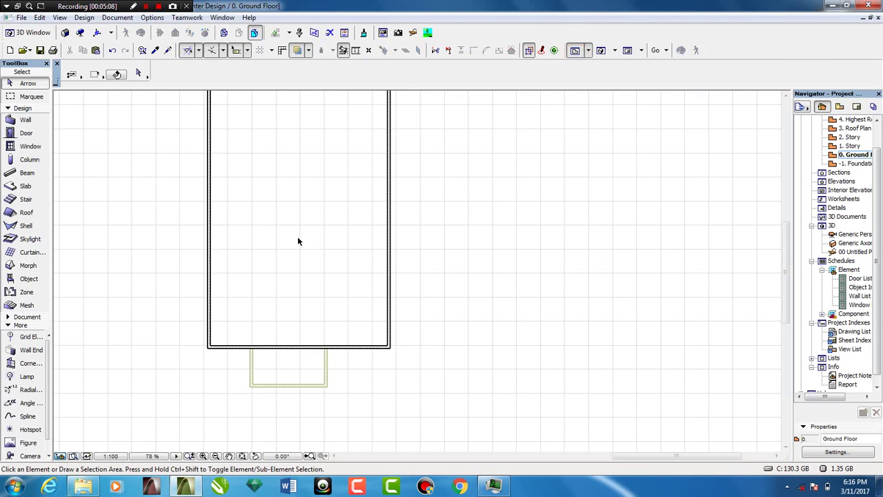
{"action": "left_click", "coordinate": [856, 163]}
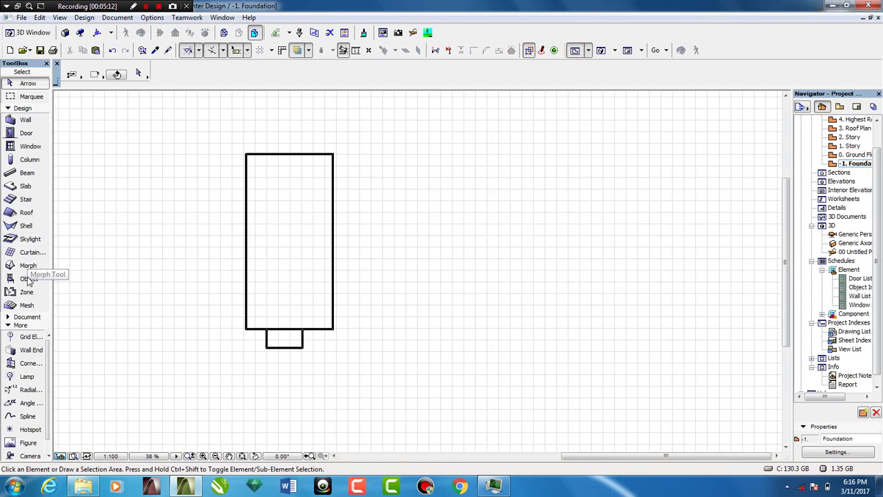
{"action": "left_click", "coordinate": [27, 305]}
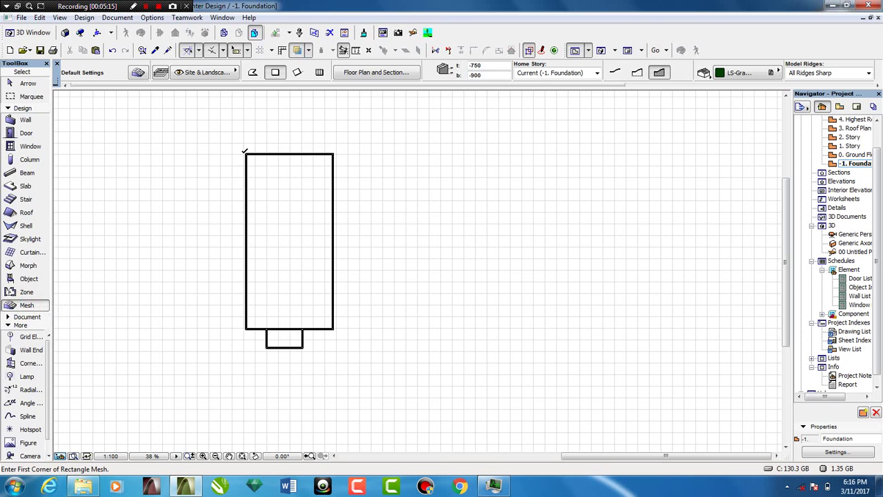
{"action": "left_click", "coordinate": [246, 153]}
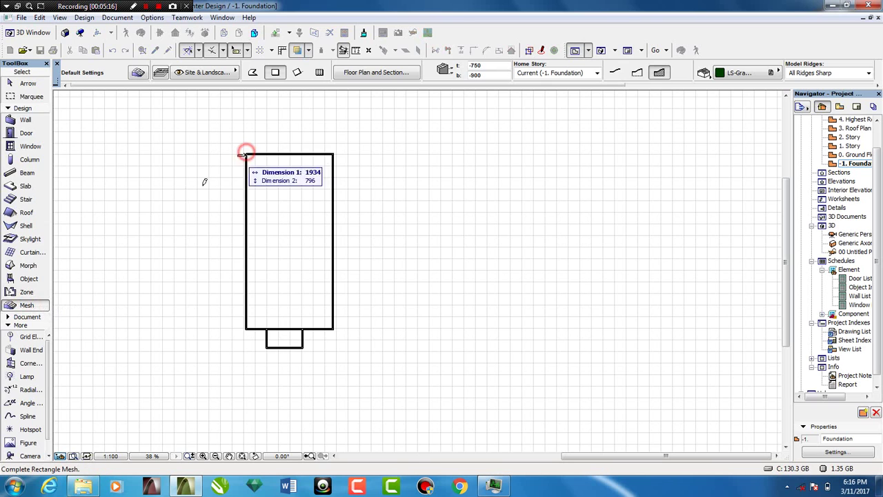
{"action": "left_click", "coordinate": [140, 395]}
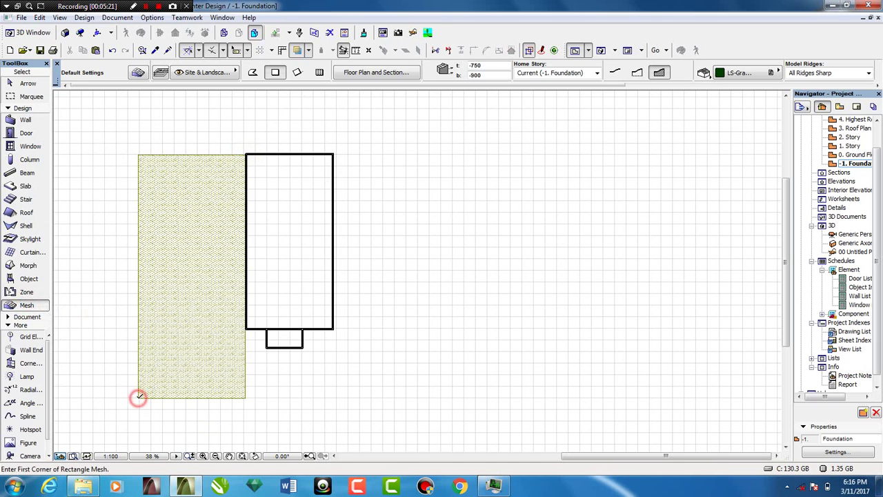
{"action": "left_click", "coordinate": [139, 397], "text": "shift"}
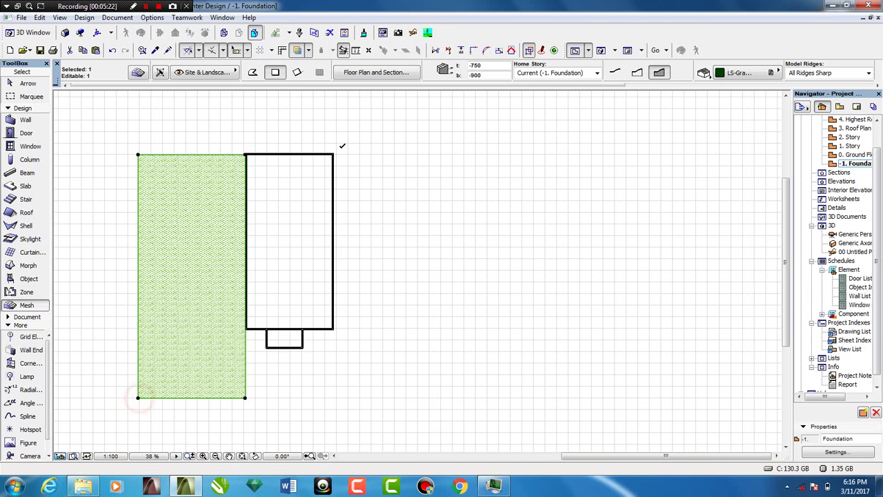
{"action": "left_click", "coordinate": [496, 63]}
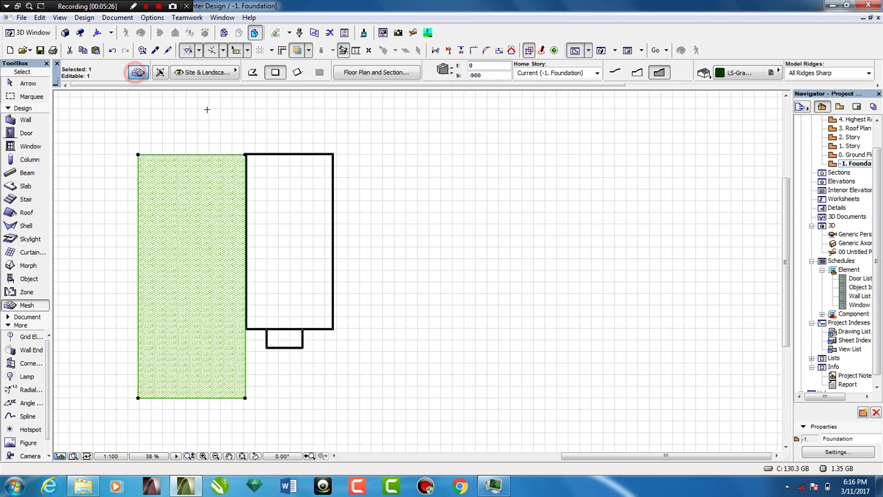
- Set the selected mesh's top surface to LS-Earth, link its surface materials, and apply the settings
{"action": "left_click", "coordinate": [367, 258]}
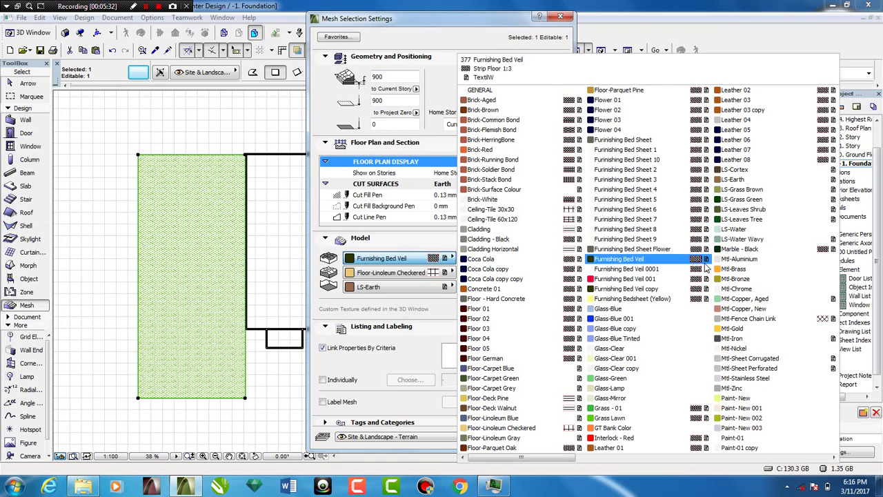
{"action": "left_click", "coordinate": [732, 178]}
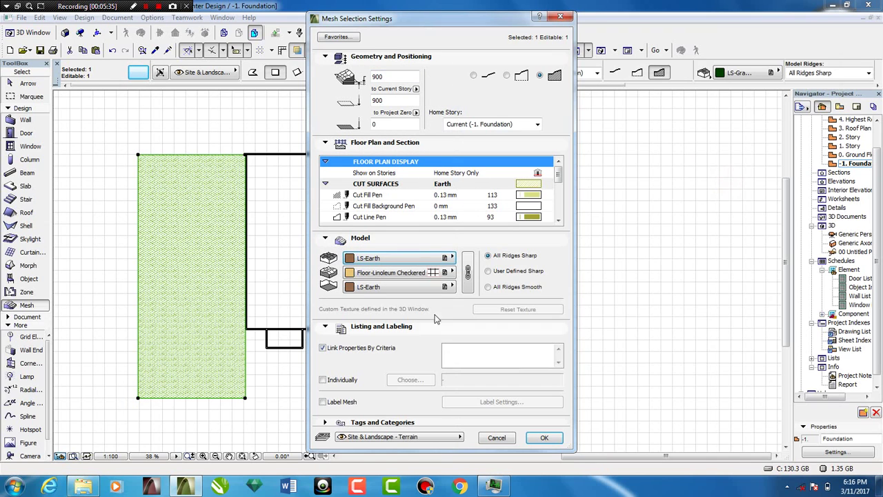
{"action": "left_click", "coordinate": [468, 272]}
{"action": "left_click", "coordinate": [543, 438]}
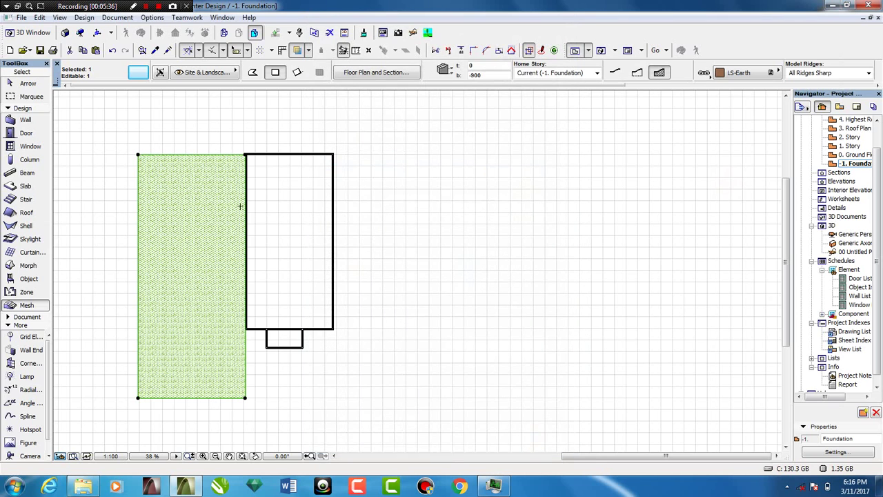
- Add a rectangle to the mesh from its lower-right corner to the lower-right corner of the 15000 by 30000 outline
{"action": "key", "text": "space"}
{"action": "left_click", "coordinate": [246, 396]}
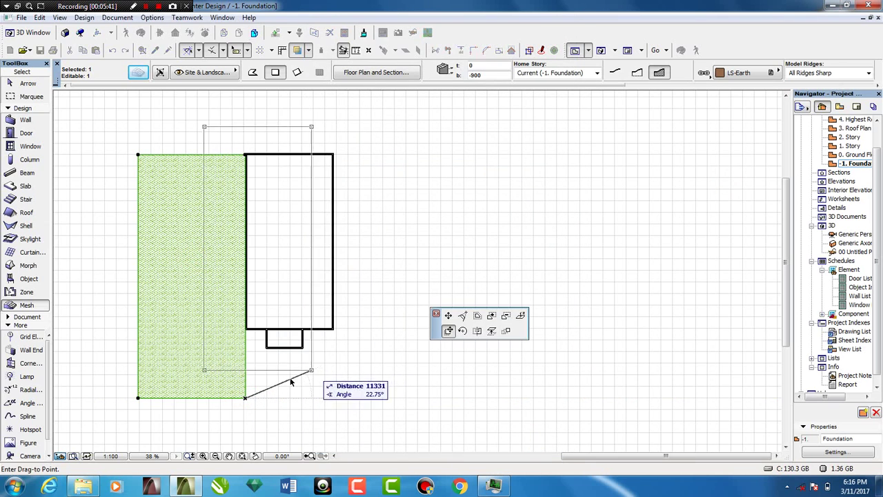
{"action": "left_click", "coordinate": [491, 315]}
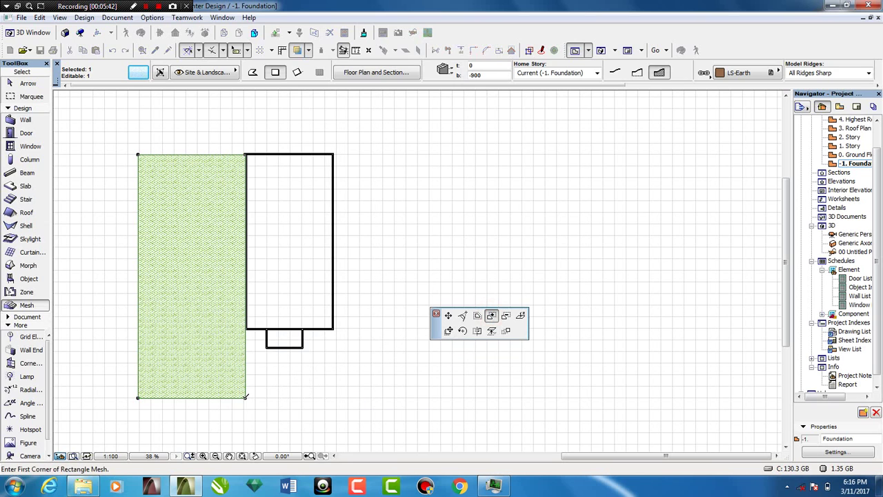
{"action": "left_click", "coordinate": [246, 396]}
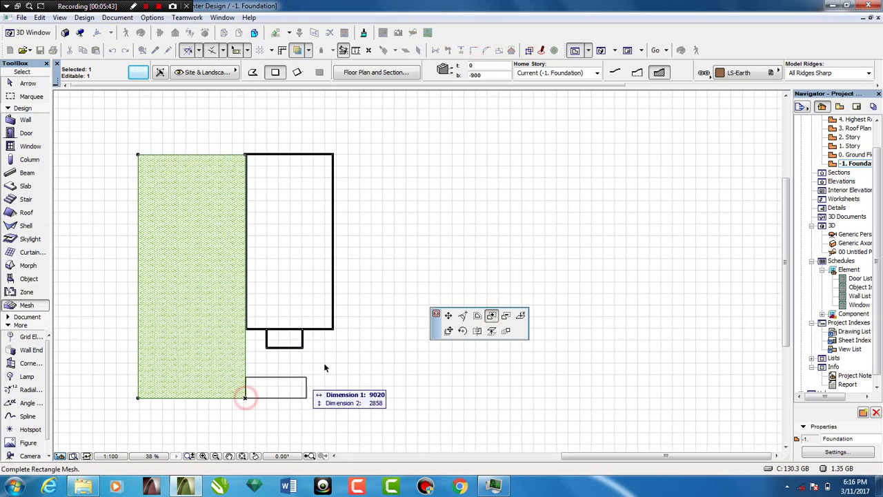
{"action": "left_click", "coordinate": [333, 328]}
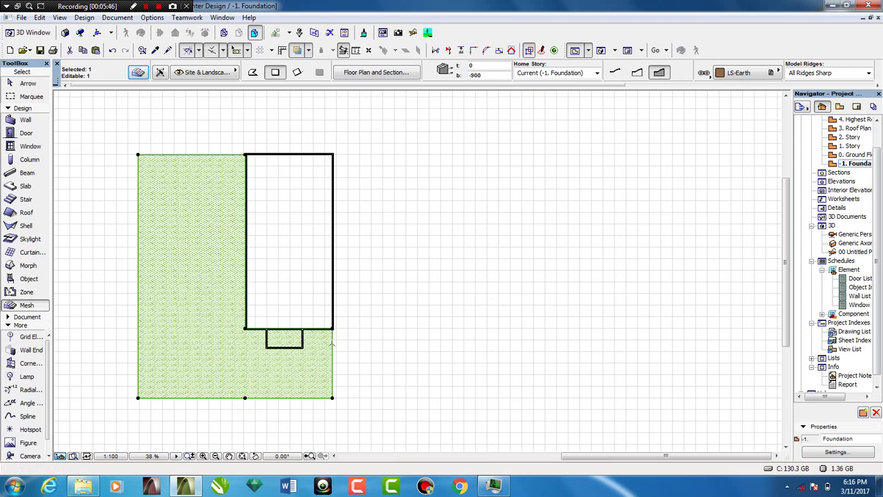
- Offset the mesh's short right edge outward about 10881, and add a rectangle from its upper end to the outline's upper-right corner
{"action": "left_click", "coordinate": [332, 342]}
{"action": "left_click", "coordinate": [491, 317]}
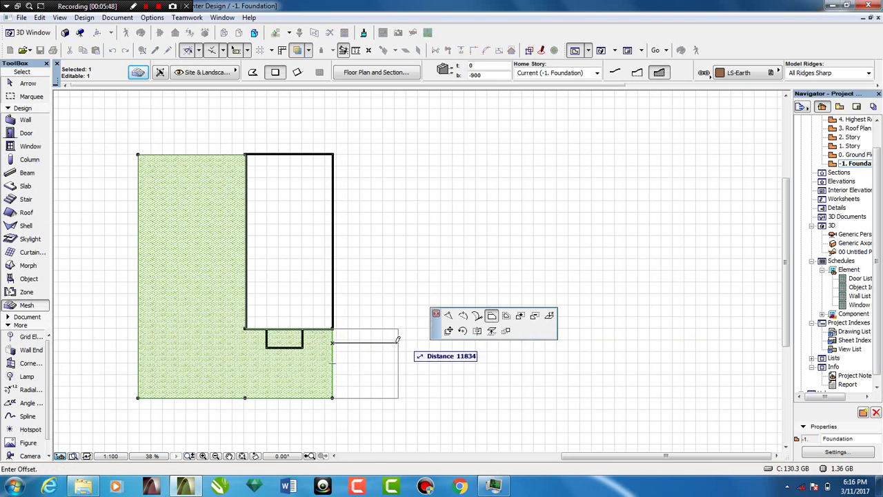
{"action": "left_click", "coordinate": [394, 344]}
{"action": "left_click", "coordinate": [396, 328]}
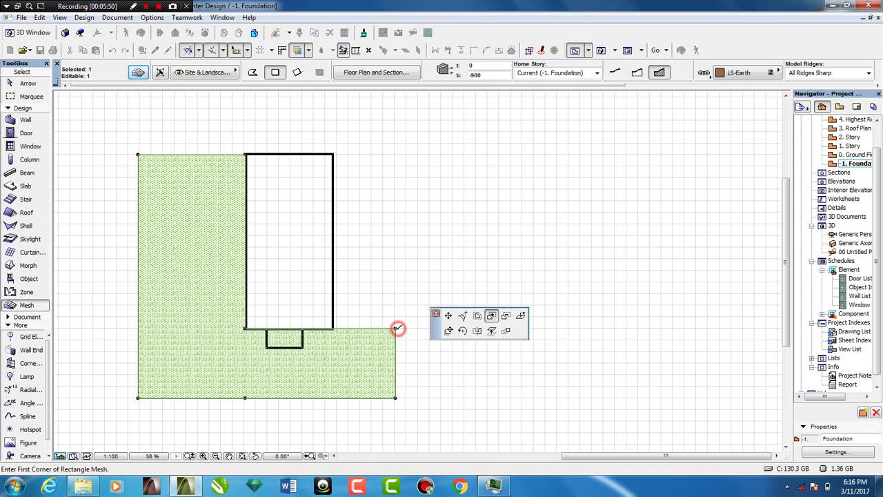
{"action": "left_click", "coordinate": [395, 328]}
{"action": "left_click", "coordinate": [336, 148]}
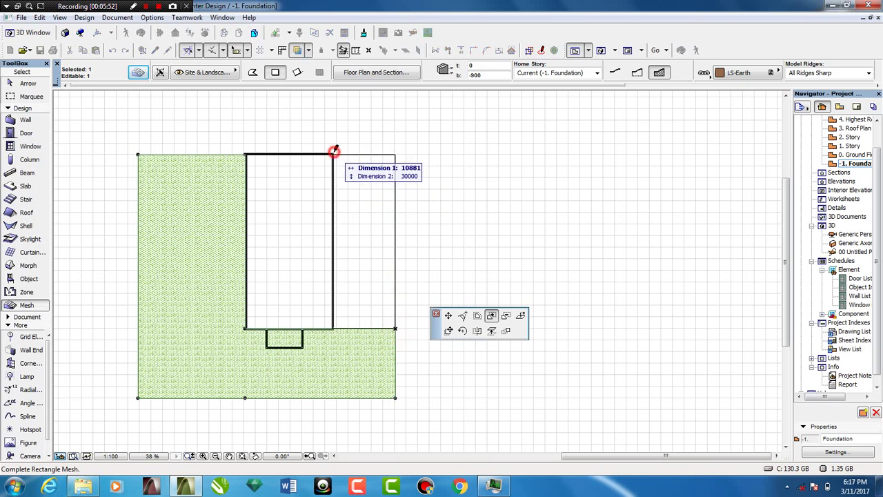
- Align the right mesh strip's top and inner edges with the outer faces of the foundation walls
{"action": "scroll", "coordinate": [336, 151], "scroll_direction": "up", "scroll_amount": 5}
{"action": "left_click", "coordinate": [371, 164]}
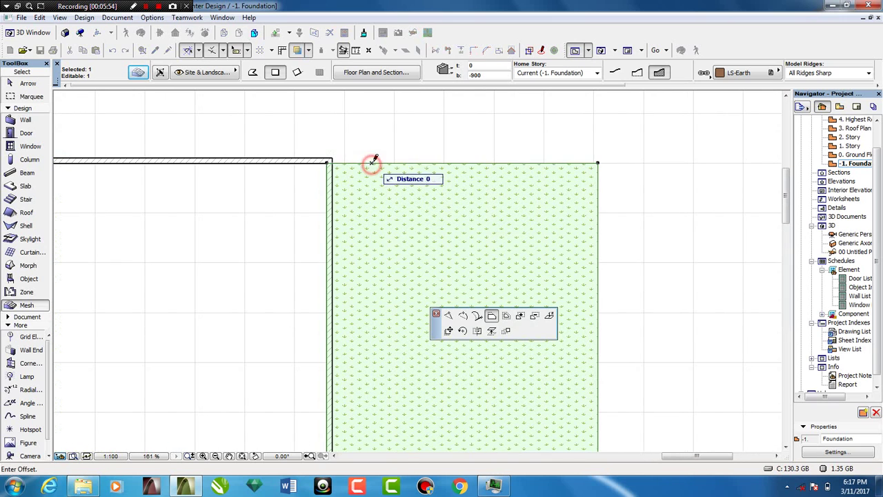
{"action": "left_click", "coordinate": [333, 154]}
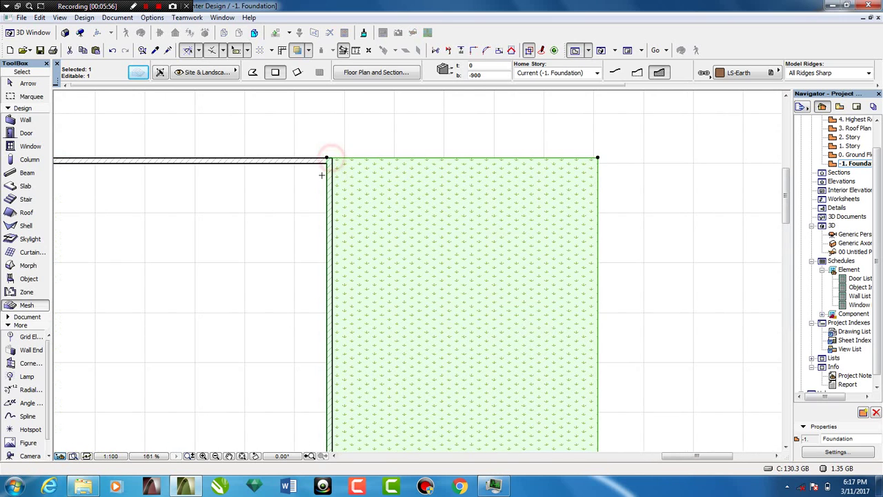
{"action": "left_click", "coordinate": [327, 174]}
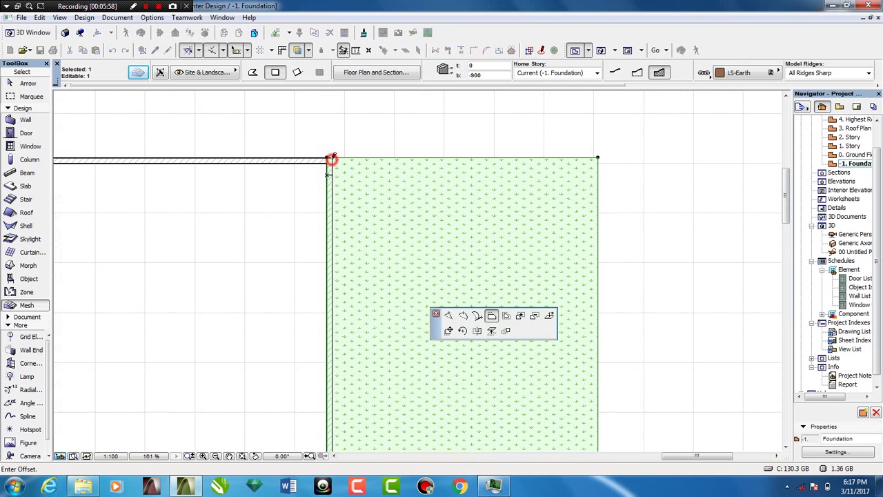
{"action": "left_click", "coordinate": [332, 158]}
- Offset the right mesh strip's top edge upward to about 8819 beyond the building's rear wall
{"action": "left_click", "coordinate": [394, 157]}
{"action": "scroll", "coordinate": [394, 153], "scroll_direction": "down", "scroll_amount": 3}
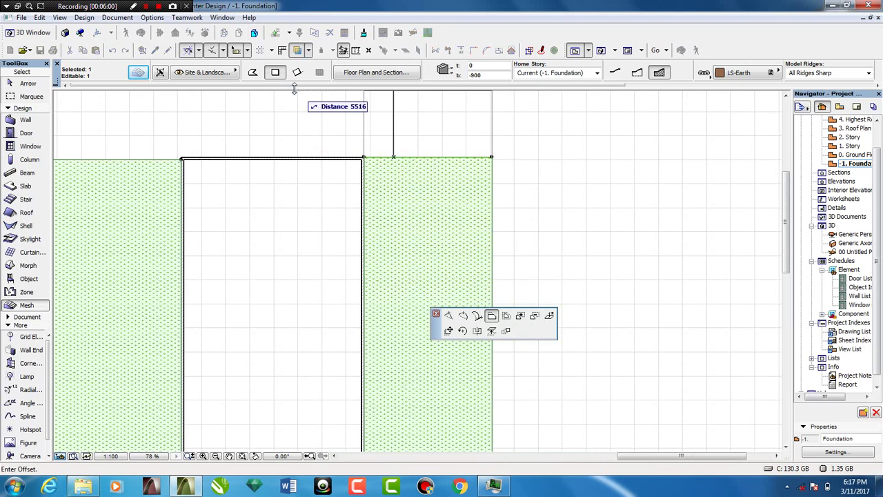
{"action": "left_click", "coordinate": [306, 111]}
{"action": "middle_click_drag", "start_coordinate": [307, 121], "coordinate": [340, 212]}
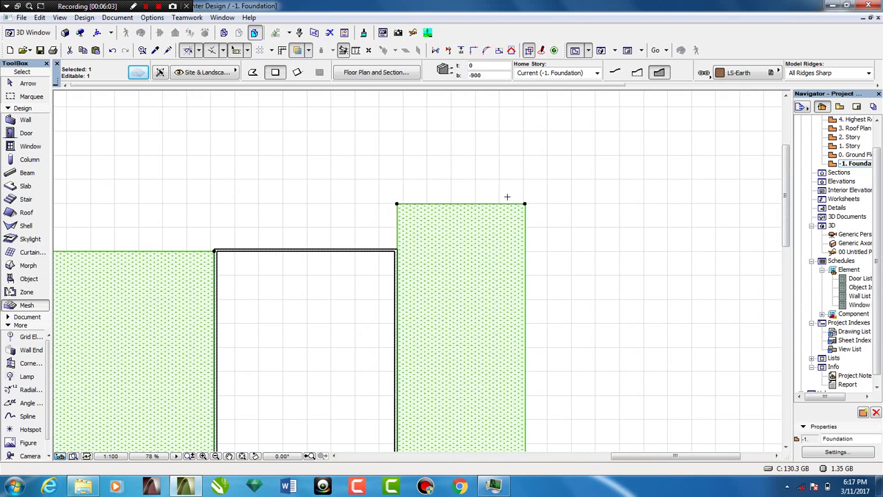
{"action": "left_click", "coordinate": [495, 204]}
{"action": "left_click", "coordinate": [475, 144]}
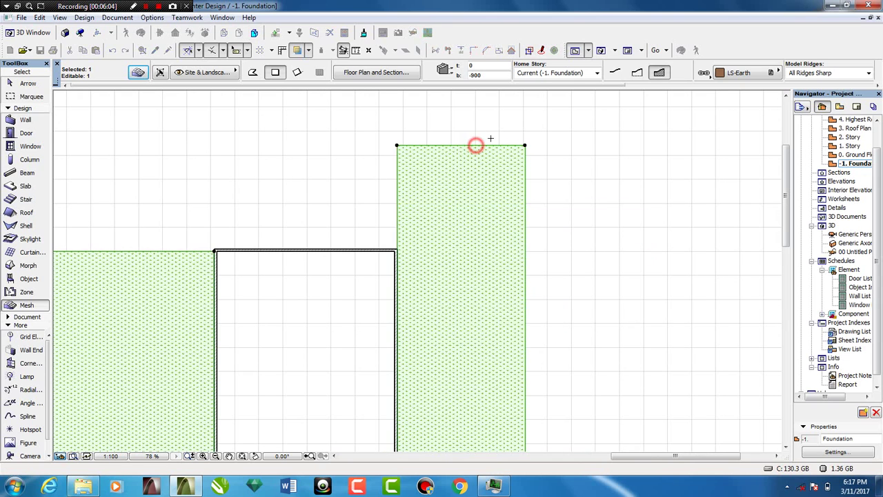
- Add a rectangle about 44390 by 8819 to the mesh behind the building, reaching the left part's upper-left corner
{"action": "left_click", "coordinate": [524, 145]}
{"action": "left_click", "coordinate": [394, 145]}
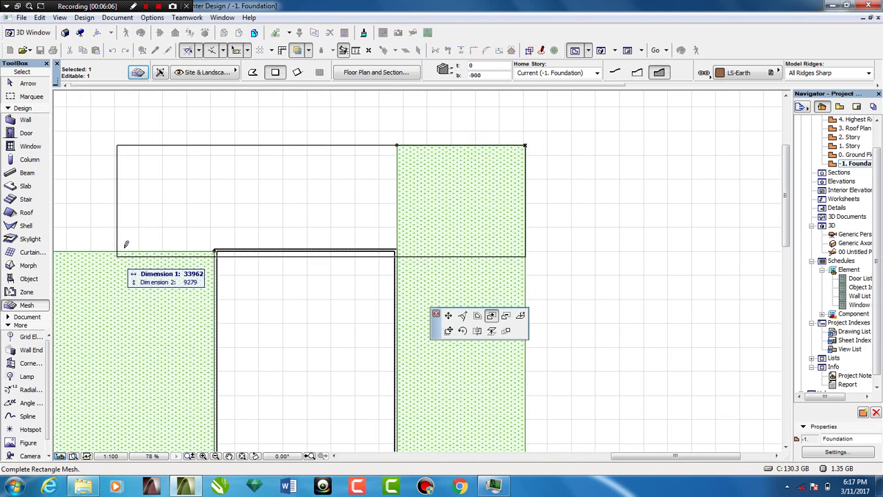
{"action": "middle_click_drag", "start_coordinate": [125, 244], "coordinate": [262, 202]}
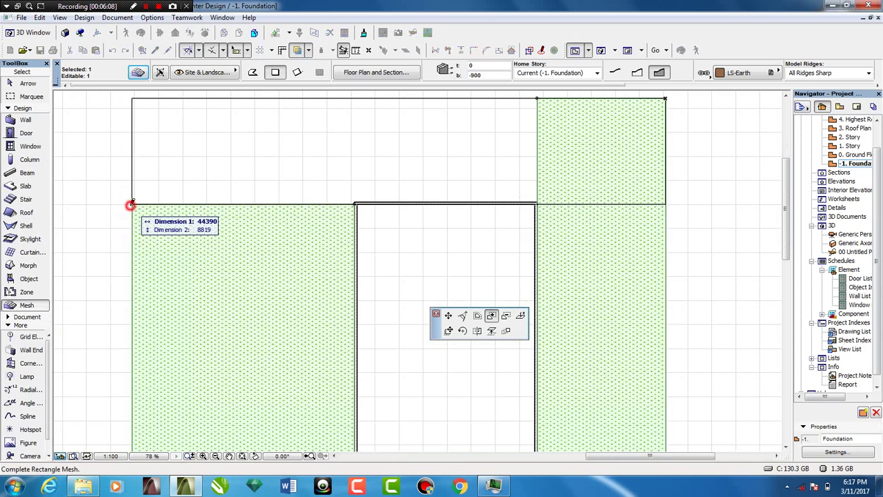
{"action": "left_click", "coordinate": [131, 204]}
- Offset the mesh opening's top edge to the outer face of the rear foundation wall and clear the selection
{"action": "scroll", "coordinate": [476, 207], "scroll_direction": "up", "scroll_amount": 3}
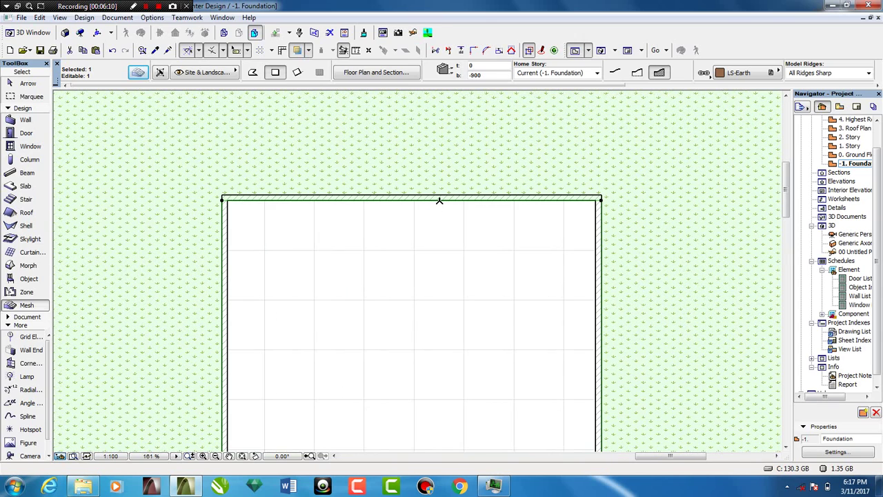
{"action": "left_click", "coordinate": [440, 200]}
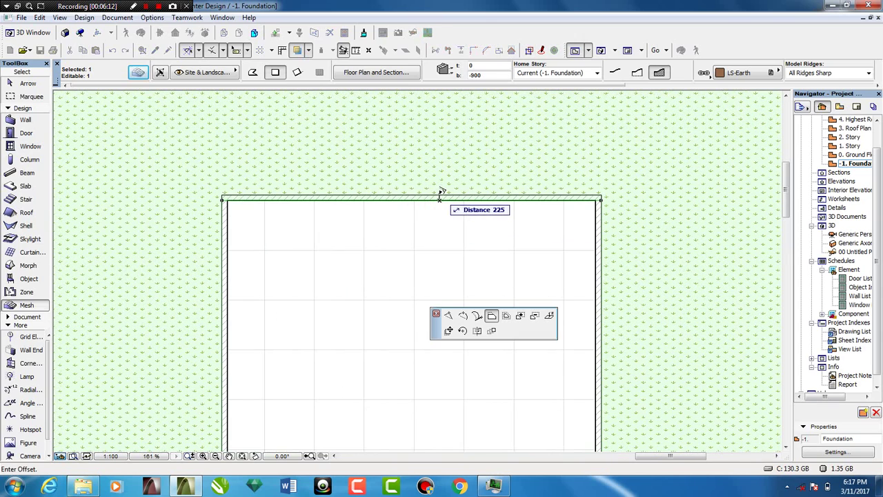
{"action": "left_click", "coordinate": [440, 194]}
{"action": "key", "text": "Escape"}
{"action": "scroll", "coordinate": [354, 163], "scroll_direction": "down", "scroll_amount": 3}
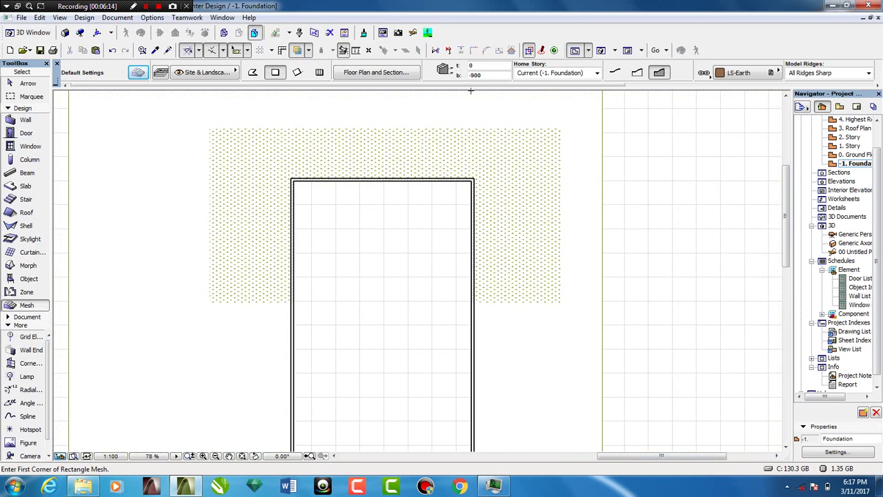
- Inspect the walls and surrounding terrain mesh from the front in the 3D perspective view
{"action": "left_click", "coordinate": [599, 50]}
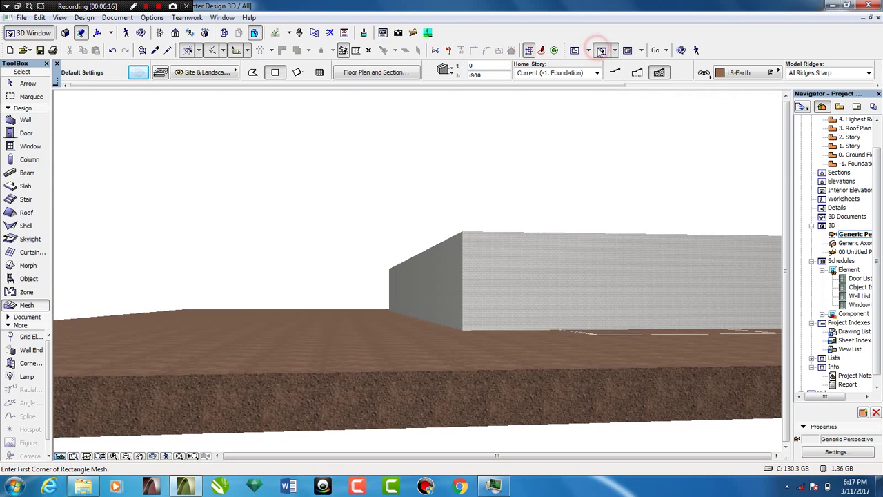
{"action": "middle_click_drag", "start_coordinate": [560, 292], "coordinate": [469, 338], "text": "shift"}
{"action": "key", "text": "Escape"}
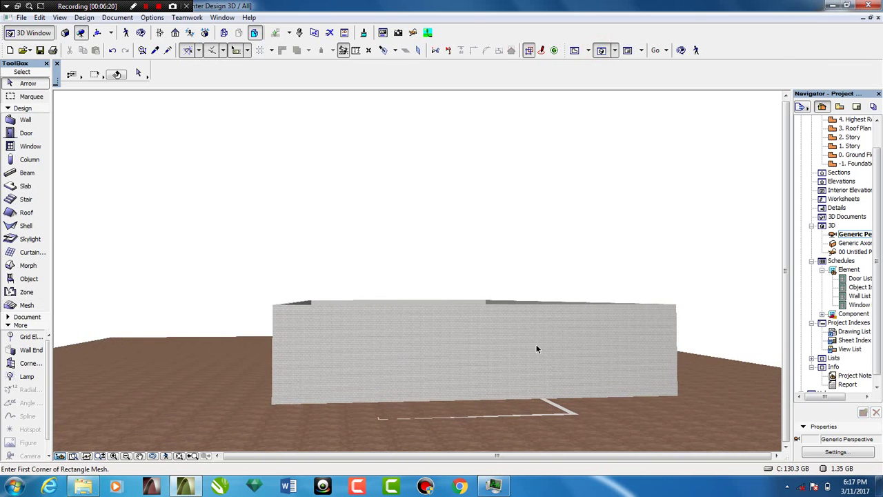
{"action": "middle_click_drag", "start_coordinate": [550, 331], "coordinate": [517, 312], "text": "shift"}
{"action": "middle_click_drag", "start_coordinate": [500, 186], "coordinate": [491, 306], "text": "shift"}
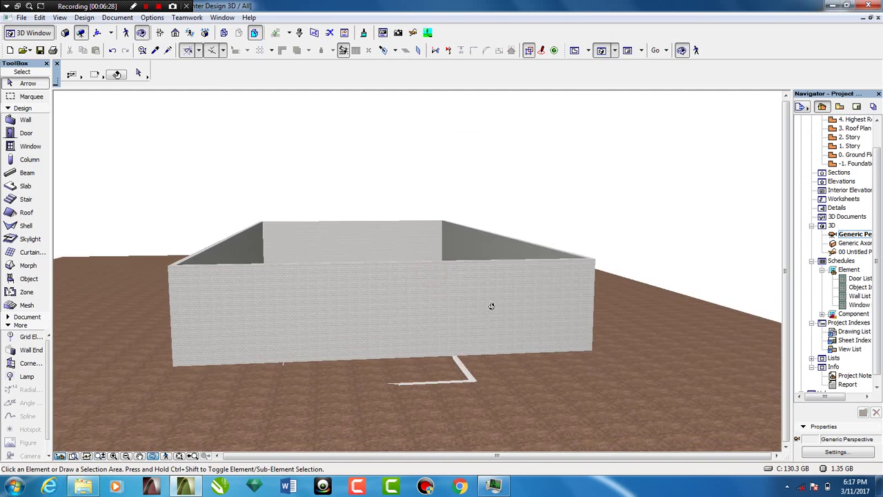
- On the Foundation floor plan, extend the mesh's whole lower edge outward in front of the building and clear the selection
{"action": "left_click", "coordinate": [574, 51]}
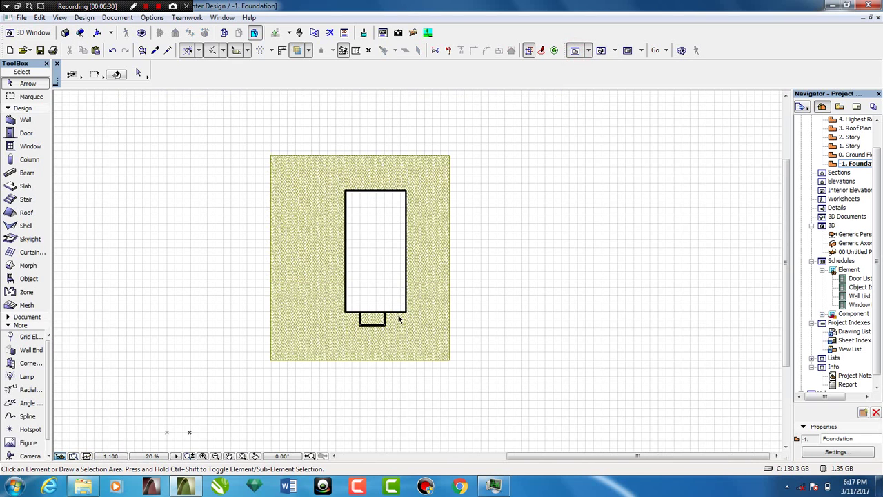
{"action": "left_click", "coordinate": [402, 317]}
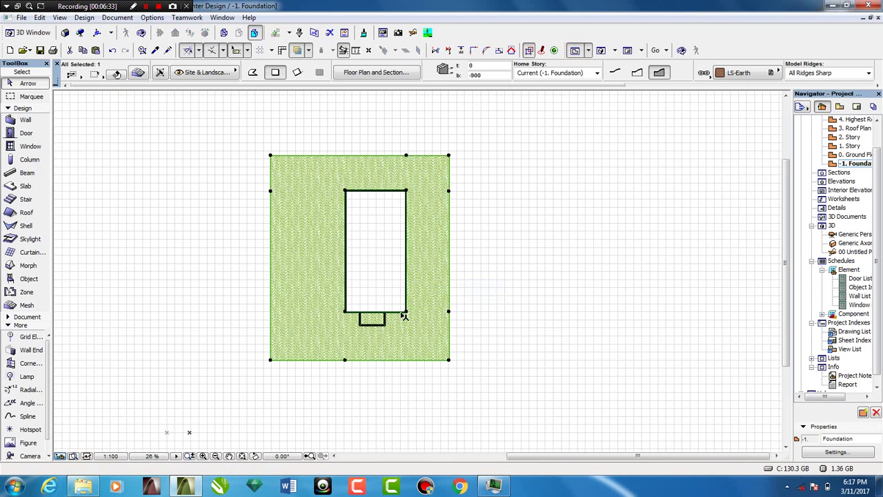
{"action": "left_click", "coordinate": [423, 359]}
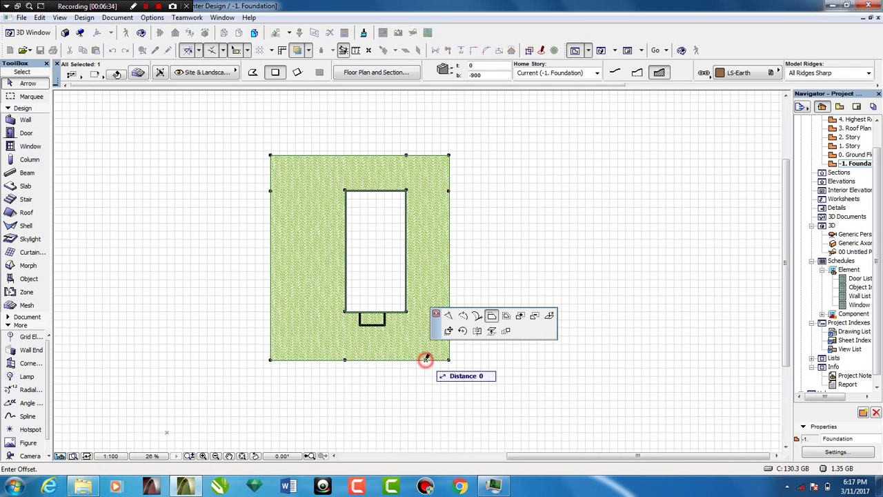
{"action": "left_click", "coordinate": [448, 416]}
{"action": "left_click", "coordinate": [346, 382]}
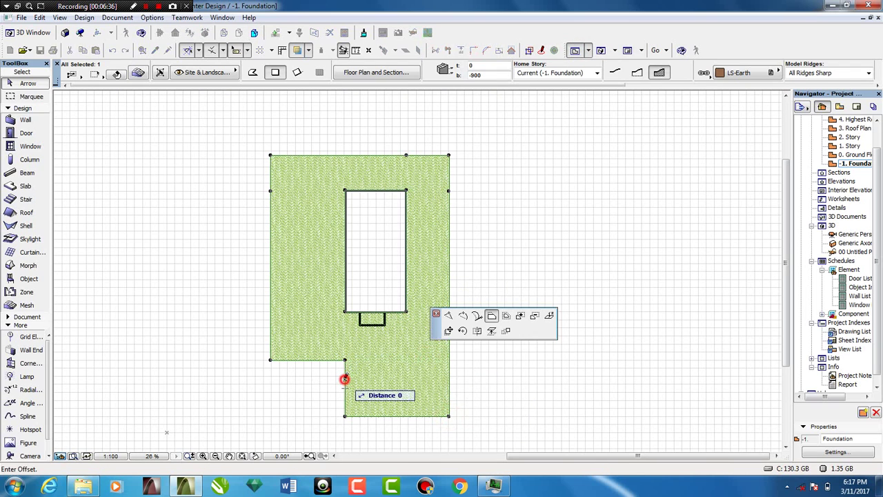
{"action": "left_click", "coordinate": [271, 357]}
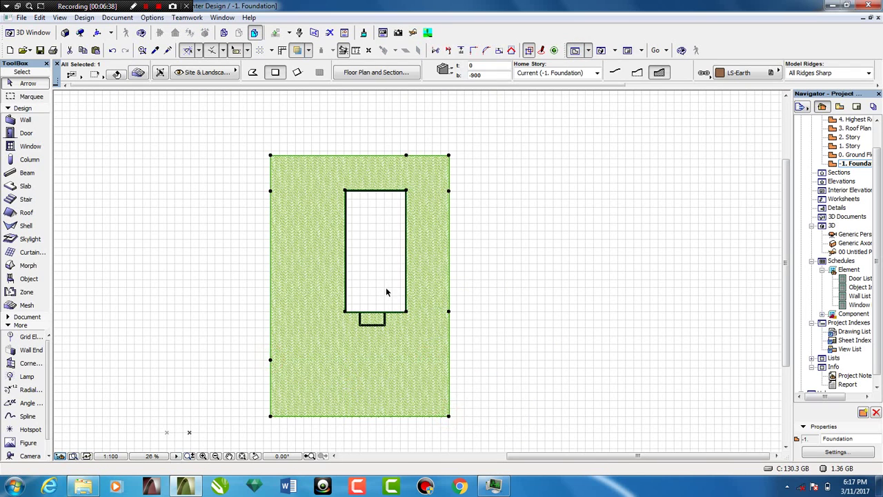
{"action": "scroll", "coordinate": [399, 231], "scroll_direction": "up", "scroll_amount": 5}
{"action": "middle_click_drag", "start_coordinate": [397, 232], "coordinate": [396, 221]}
{"action": "key", "text": "Escape"}
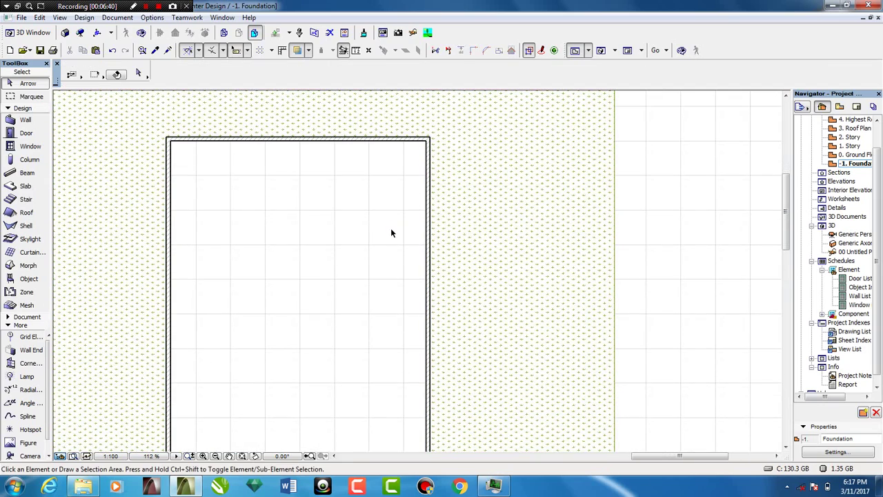
- Check the extended terrain in the 3D view and open the Ground Floor story's floor plan
{"action": "left_click", "coordinate": [601, 51]}
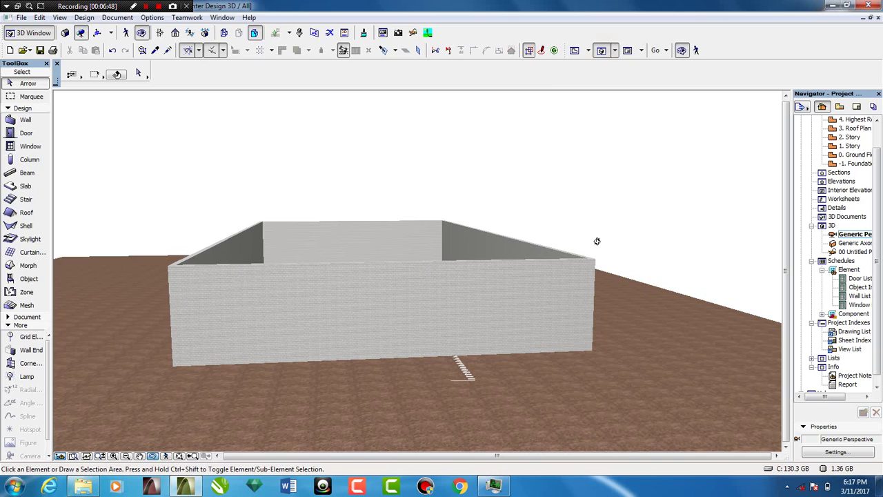
{"action": "left_click", "coordinate": [574, 51]}
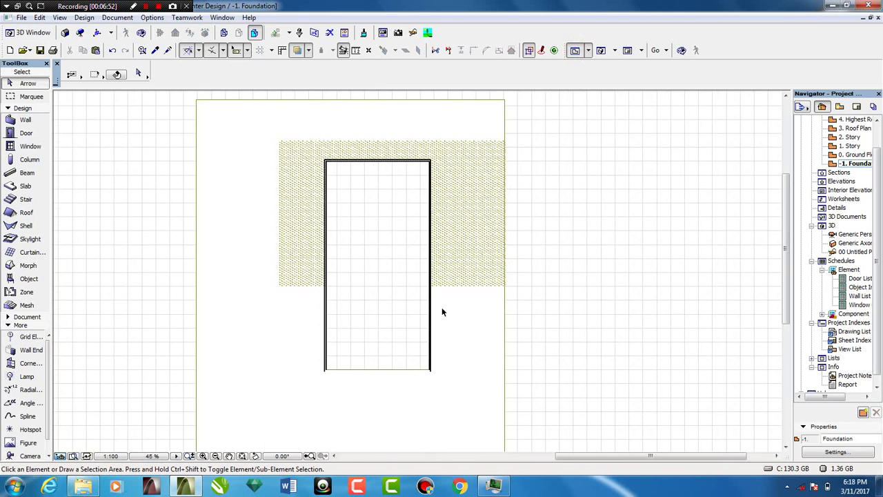
{"action": "left_click", "coordinate": [862, 154]}
{"action": "double_click", "coordinate": [862, 155]}
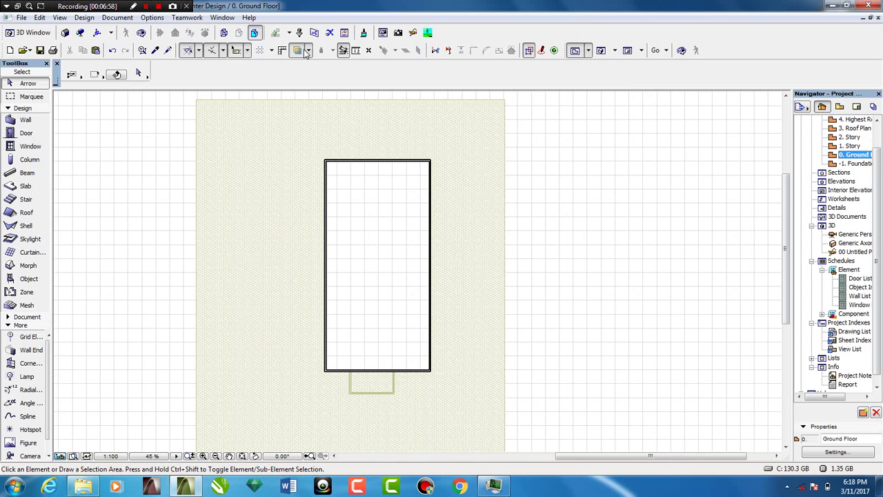
- Draw 600 high walls over the porch foundation: the full left side and a front return about 2180 mm long from its corner
{"action": "scroll", "coordinate": [395, 407], "scroll_direction": "up", "scroll_amount": 5}
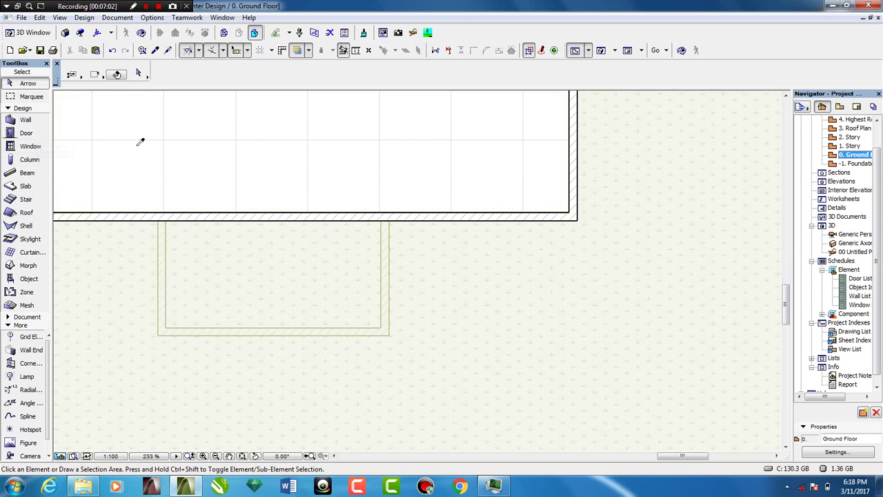
{"action": "left_click", "coordinate": [162, 218], "text": "alt"}
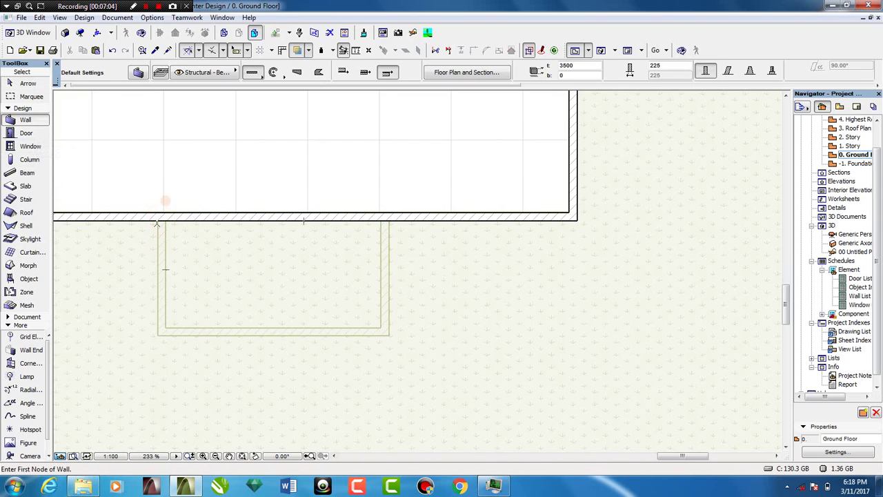
{"action": "left_click", "coordinate": [157, 222]}
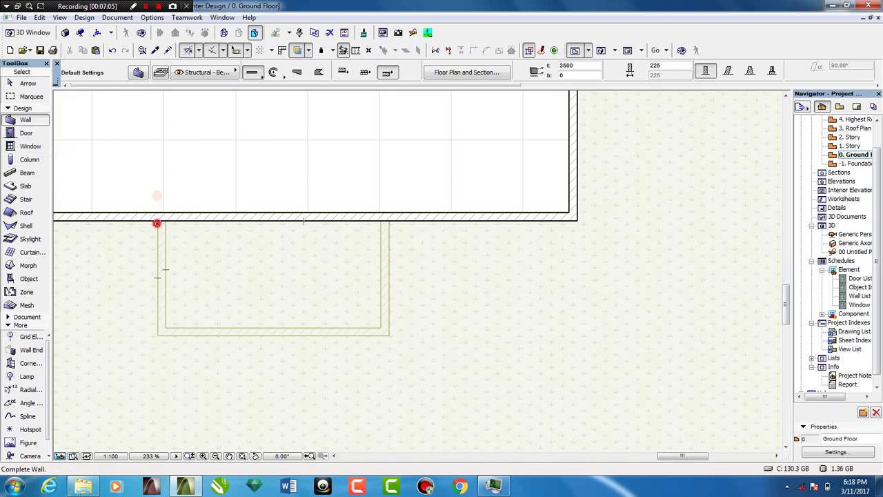
{"action": "left_click", "coordinate": [343, 72]}
{"action": "left_click", "coordinate": [568, 65]}
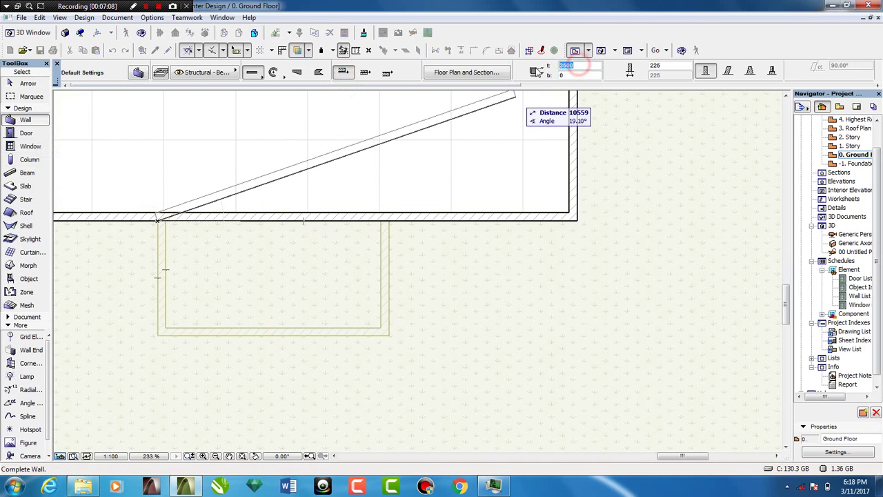
{"action": "type", "text": "6"}
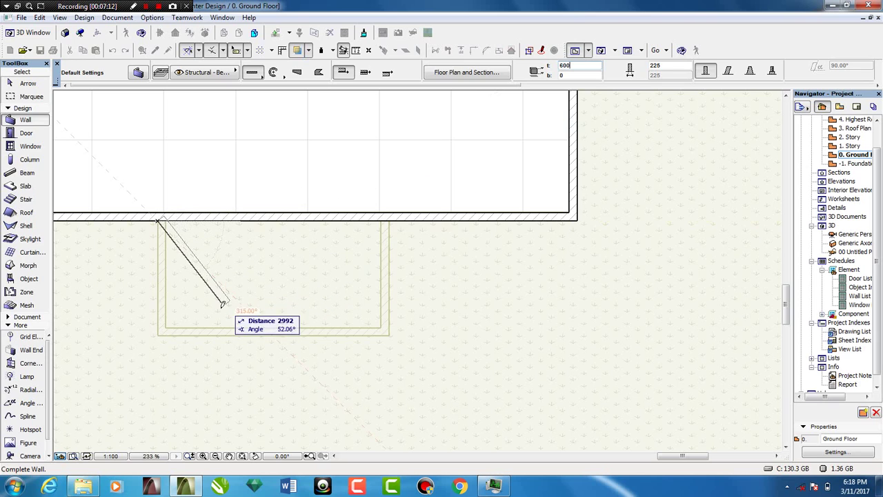
{"action": "left_click", "coordinate": [163, 331]}
{"action": "left_click", "coordinate": [160, 332]}
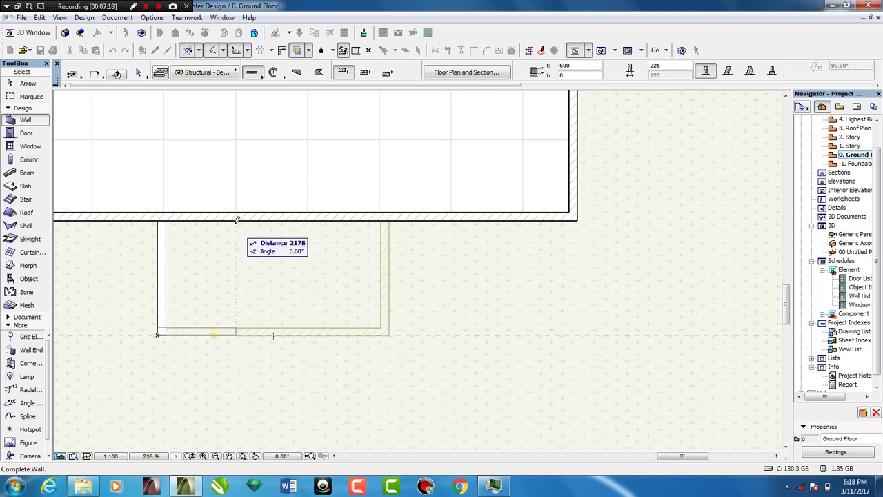
{"action": "left_click", "coordinate": [237, 218]}
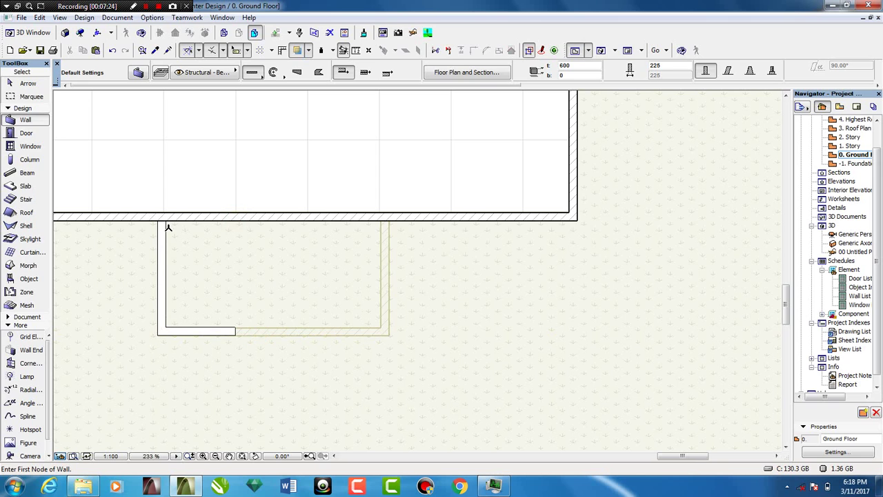
- Mirror a copy of the left porch side wall and its front return about a vertical axis at the return's free end
{"action": "scroll", "coordinate": [167, 226], "scroll_direction": "up", "scroll_amount": 4}
{"action": "scroll", "coordinate": [134, 201], "scroll_direction": "down", "scroll_amount": 4}
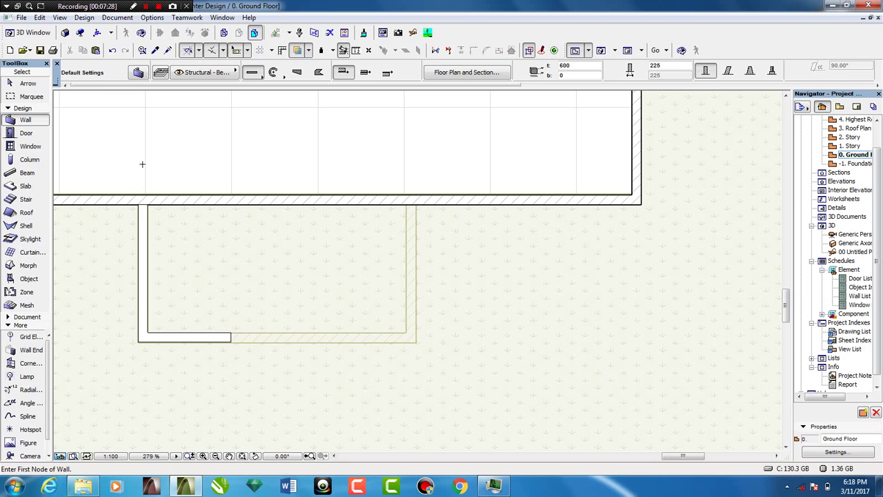
{"action": "left_click", "coordinate": [22, 82]}
{"action": "left_click", "coordinate": [138, 247]}
{"action": "left_click", "coordinate": [190, 340], "text": "shift"}
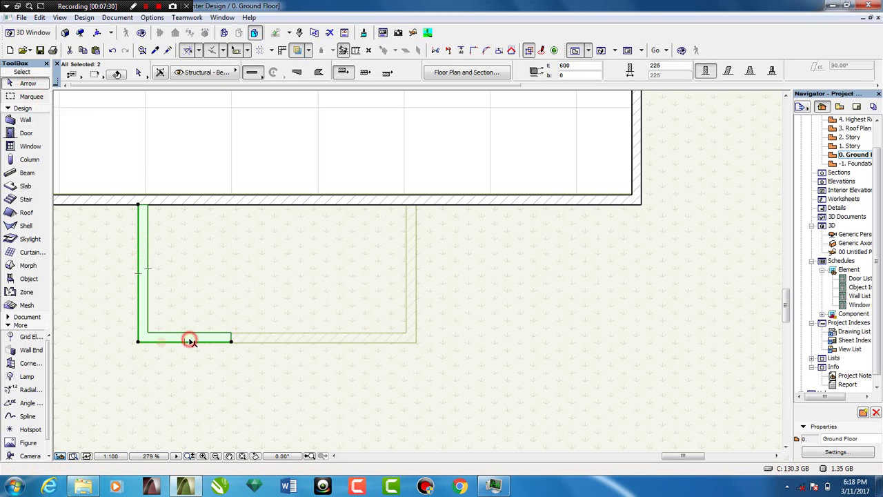
{"action": "key", "text": "ctrl+alt+m"}
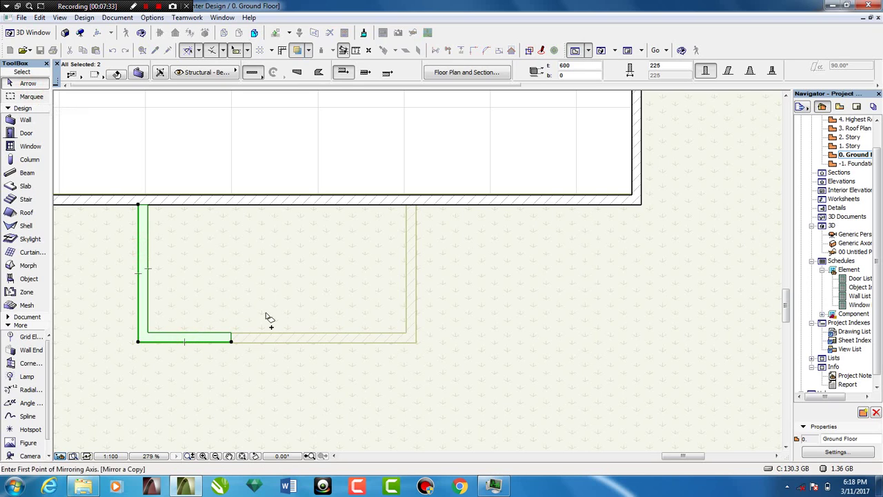
{"action": "left_click", "coordinate": [231, 339]}
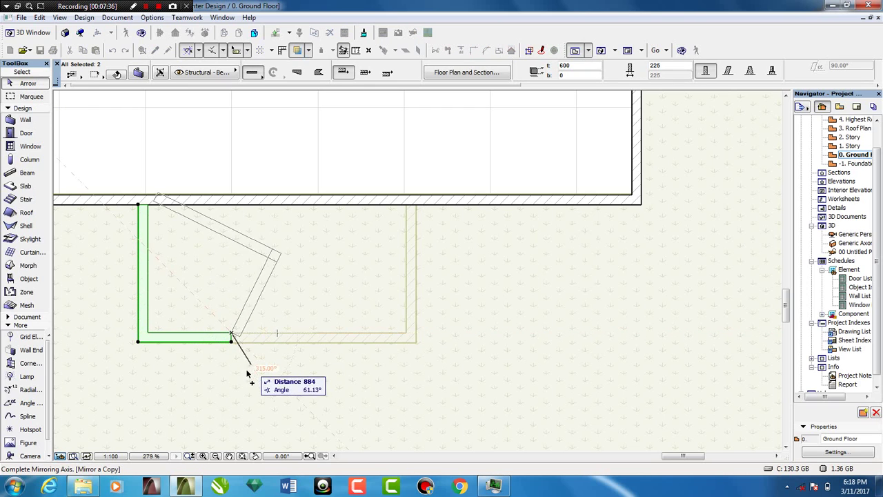
{"action": "left_click", "coordinate": [233, 390]}
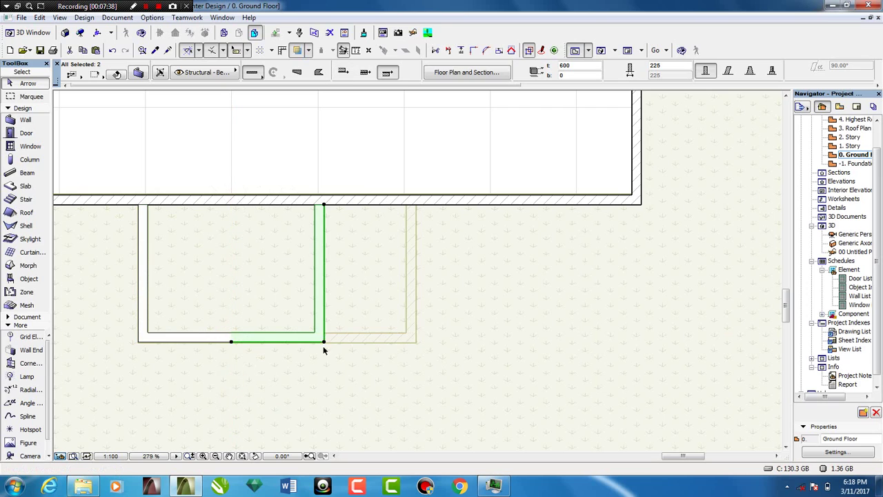
- Move the mirrored porch walls to the right corner of the porch foundation, leaving an entrance gap, and clear the selection
{"action": "key", "text": "ctrl+d"}
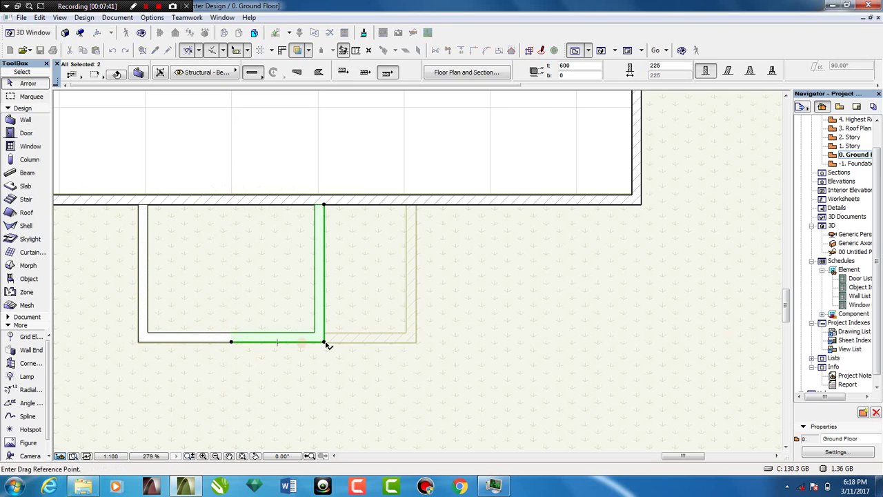
{"action": "left_click", "coordinate": [324, 341]}
{"action": "left_click", "coordinate": [416, 340]}
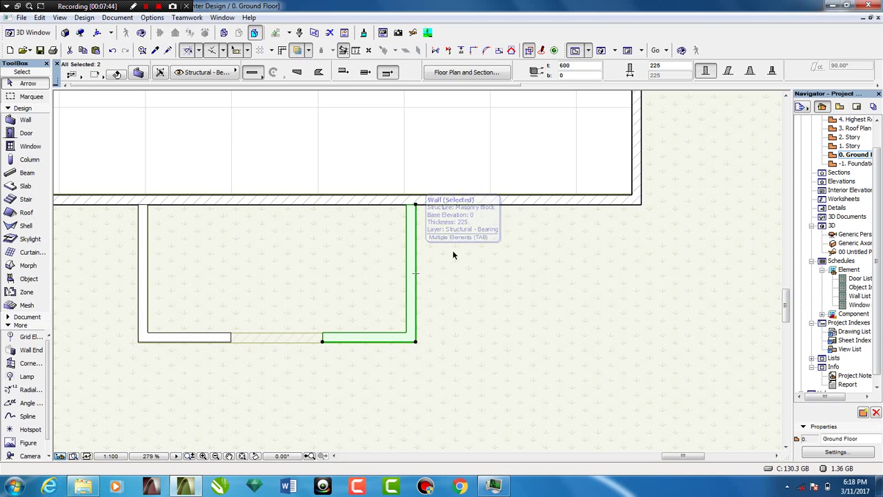
{"action": "left_click", "coordinate": [503, 250]}
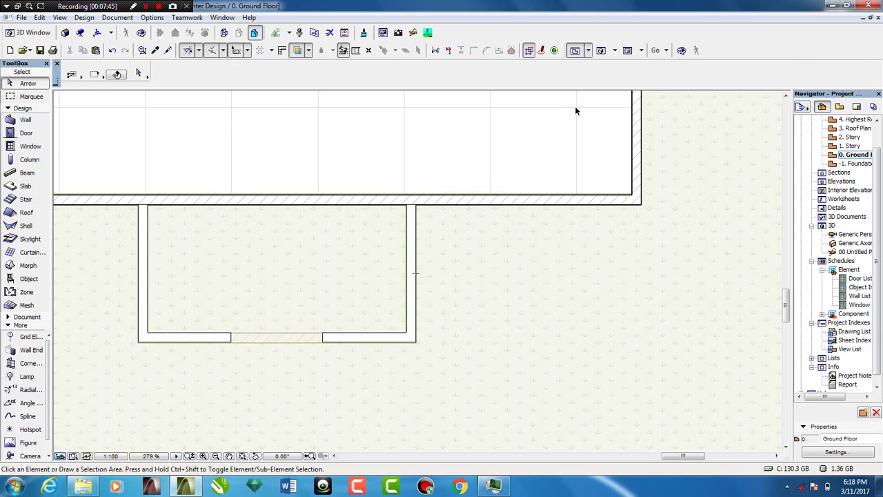
- Inspect the low porch walls from the front in the 3D perspective view and return to the Ground Floor plan
{"action": "left_click", "coordinate": [601, 52]}
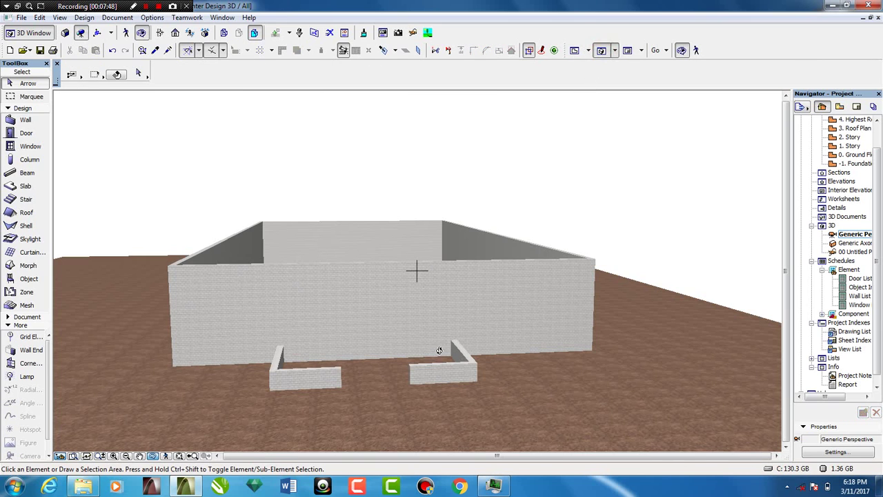
{"action": "left_click_drag", "start_coordinate": [439, 351], "coordinate": [410, 350]}
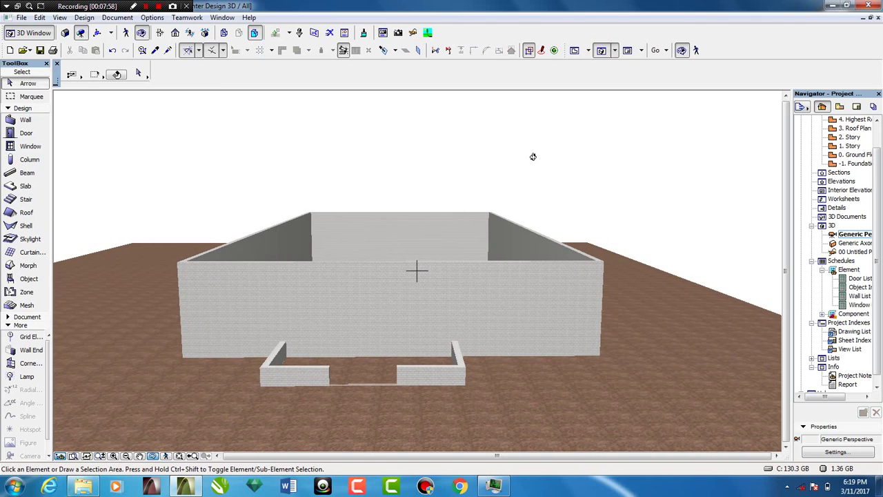
{"action": "left_click", "coordinate": [575, 50]}
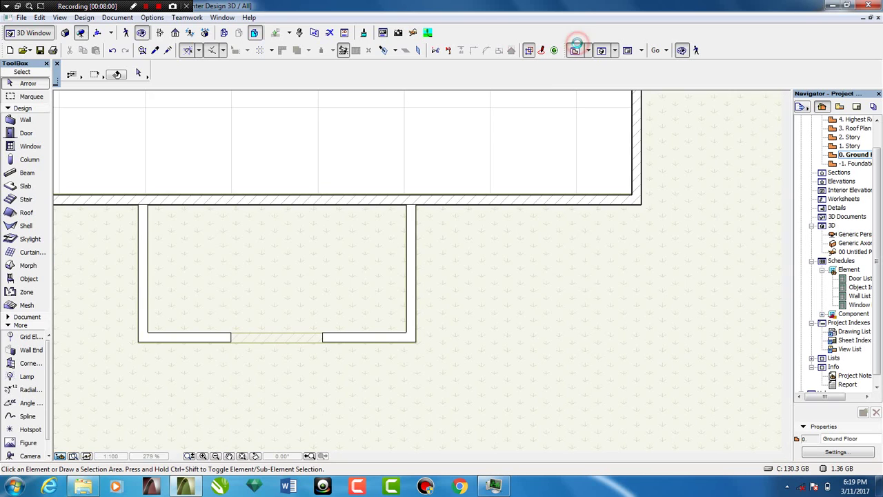
{"action": "scroll", "coordinate": [312, 298], "scroll_direction": "down", "scroll_amount": 10}
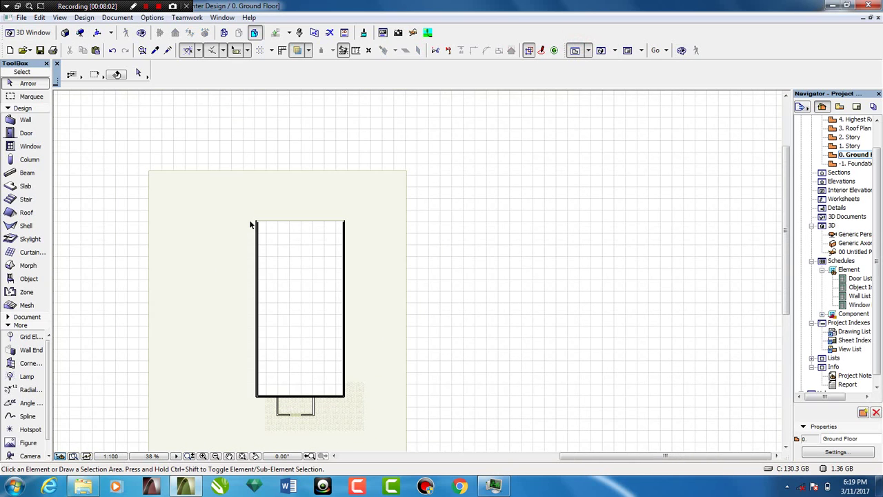
{"action": "scroll", "coordinate": [260, 265], "scroll_direction": "up", "scroll_amount": 4}
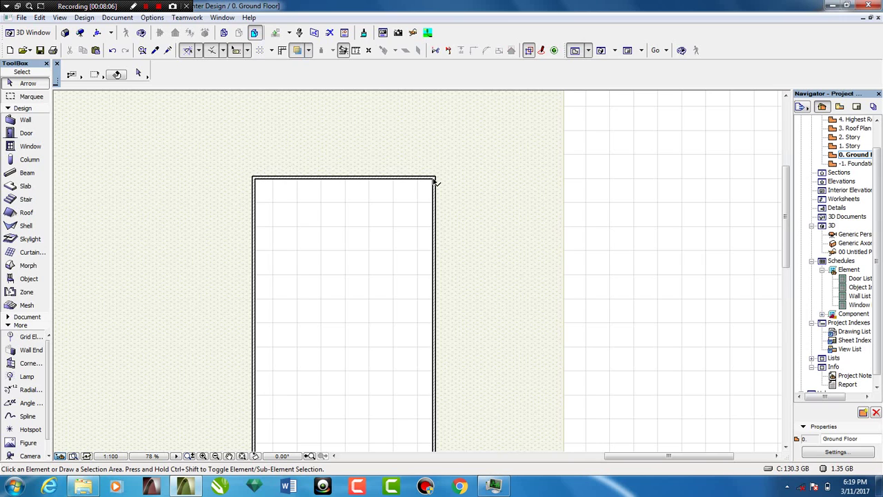
{"action": "scroll", "coordinate": [436, 182], "scroll_direction": "down", "scroll_amount": 4}
{"action": "scroll", "coordinate": [441, 359], "scroll_direction": "up", "scroll_amount": 5}
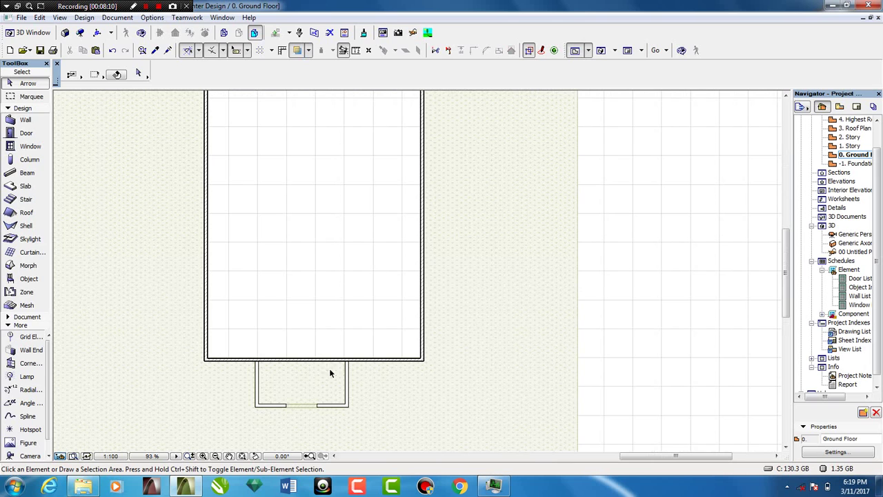
{"action": "scroll", "coordinate": [222, 279], "scroll_direction": "down", "scroll_amount": 3}
{"action": "middle_click_drag", "start_coordinate": [229, 175], "coordinate": [228, 258]}
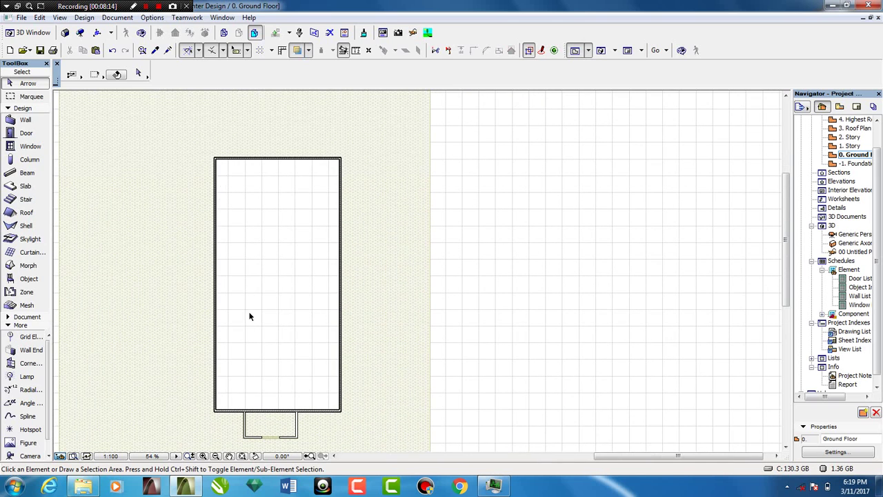
{"action": "middle_click_drag", "start_coordinate": [250, 326], "coordinate": [292, 298]}
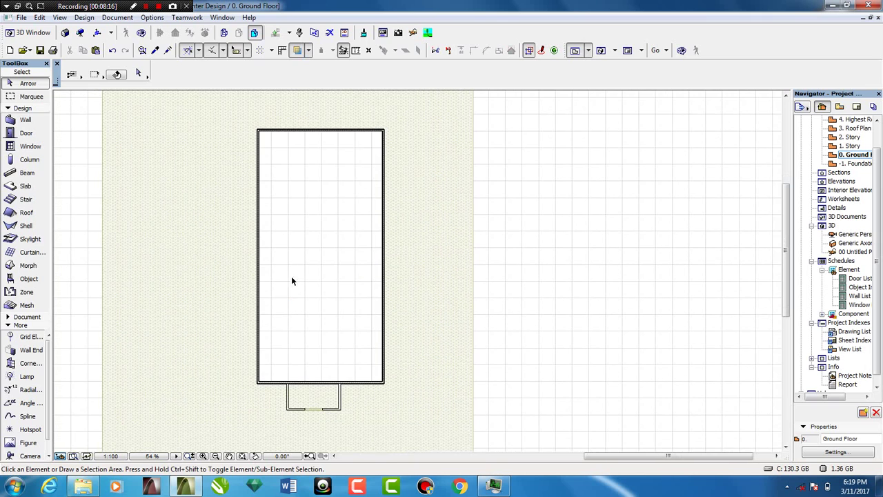